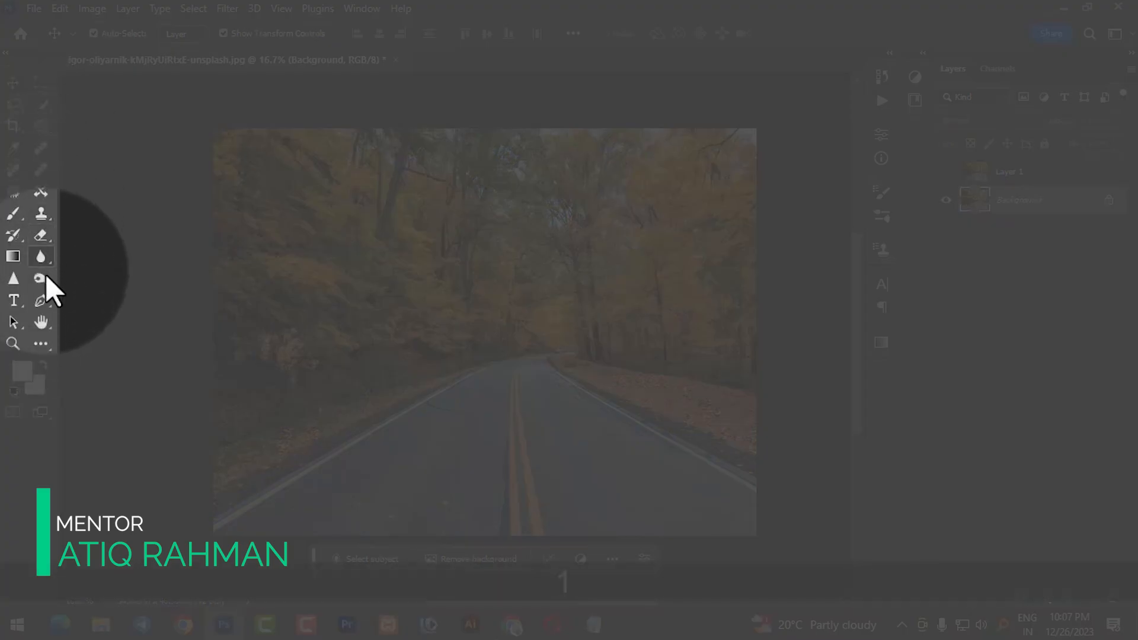
- Choose the Type tool and set the font to Kenyan Coffee Regular at 300 pt
click(12, 298)
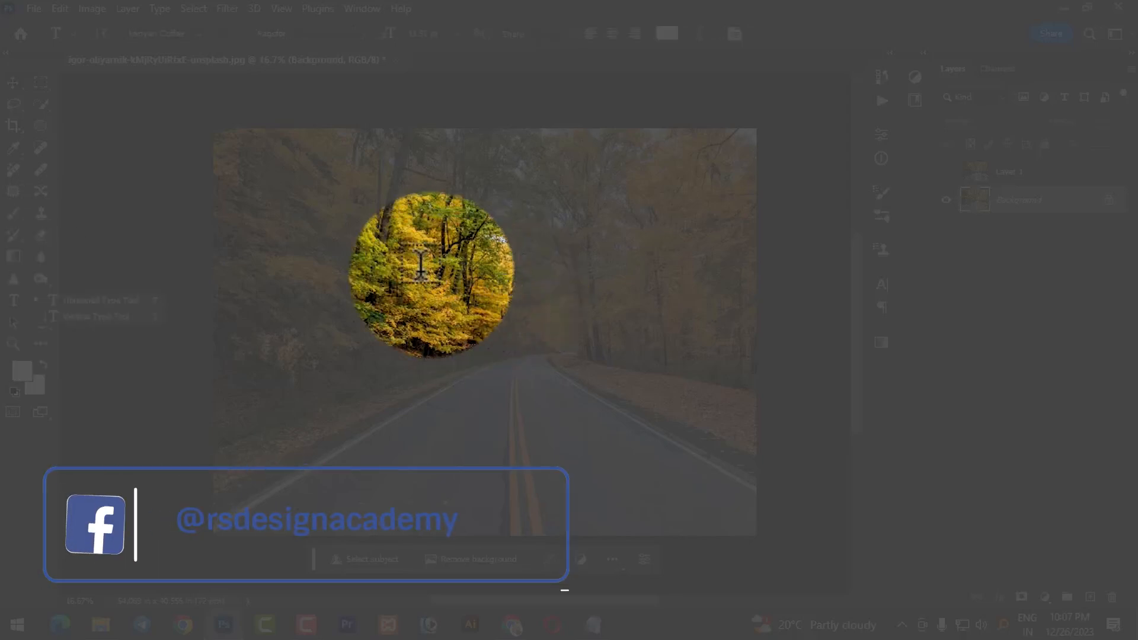
click(159, 33)
drag(183, 33, 142, 34)
click(300, 33)
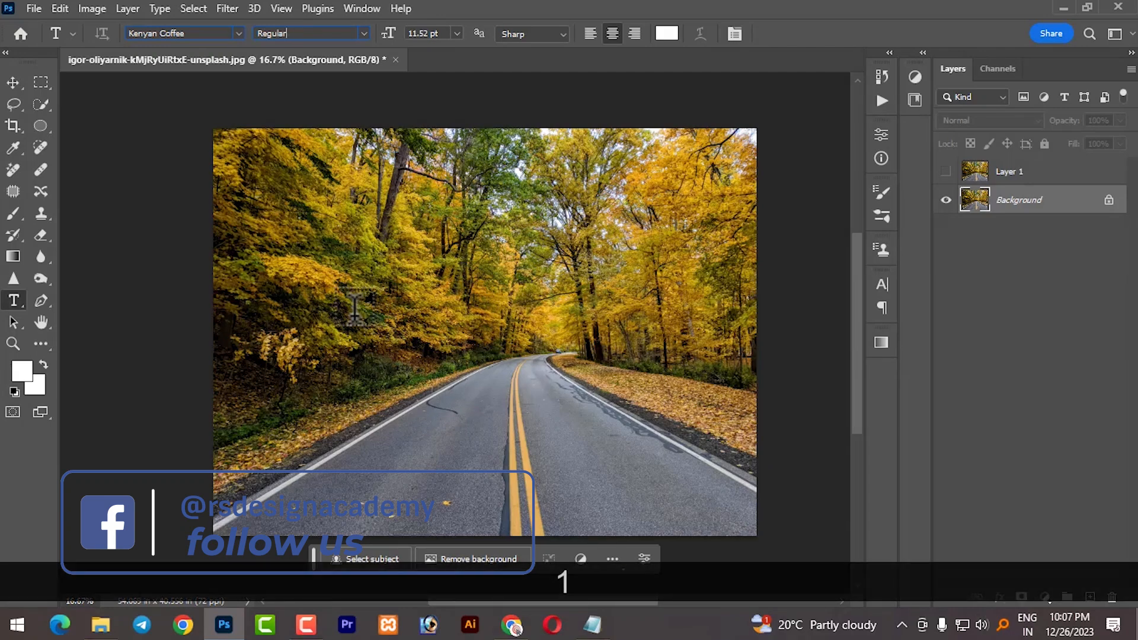
click(456, 34)
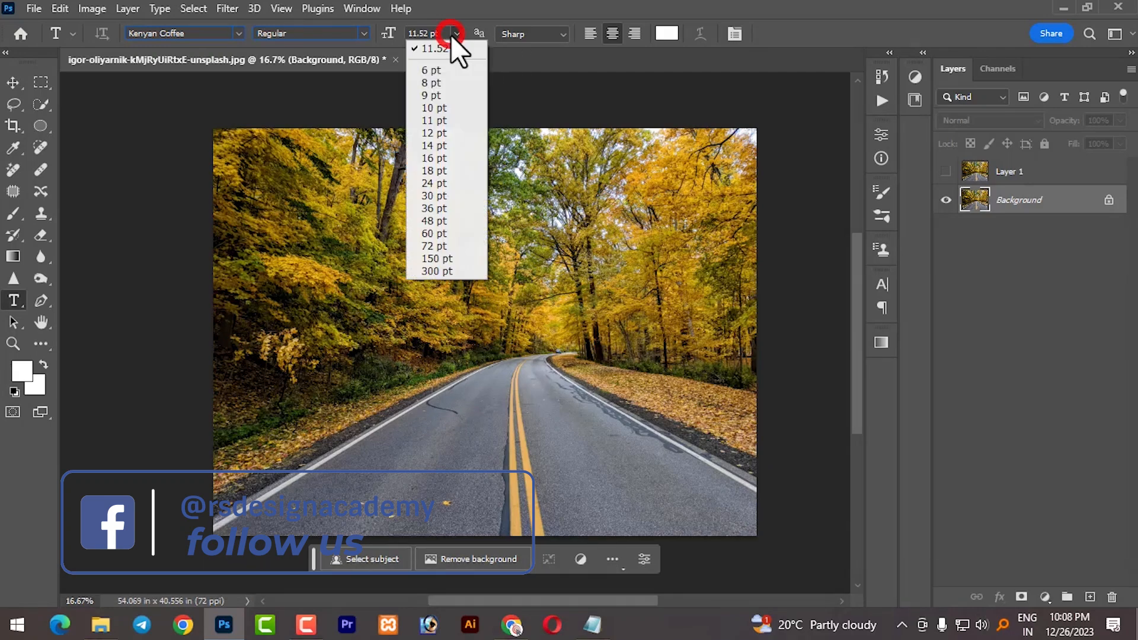
click(437, 271)
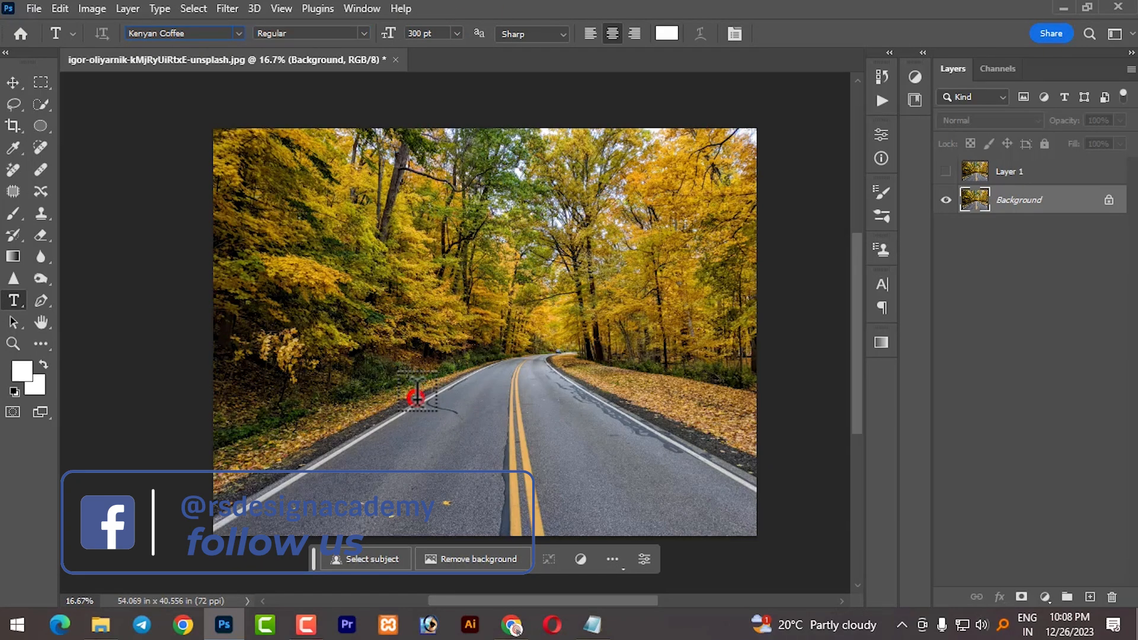
- Place a text layer on the road and replace its placeholder text with LIGHT
click(417, 391)
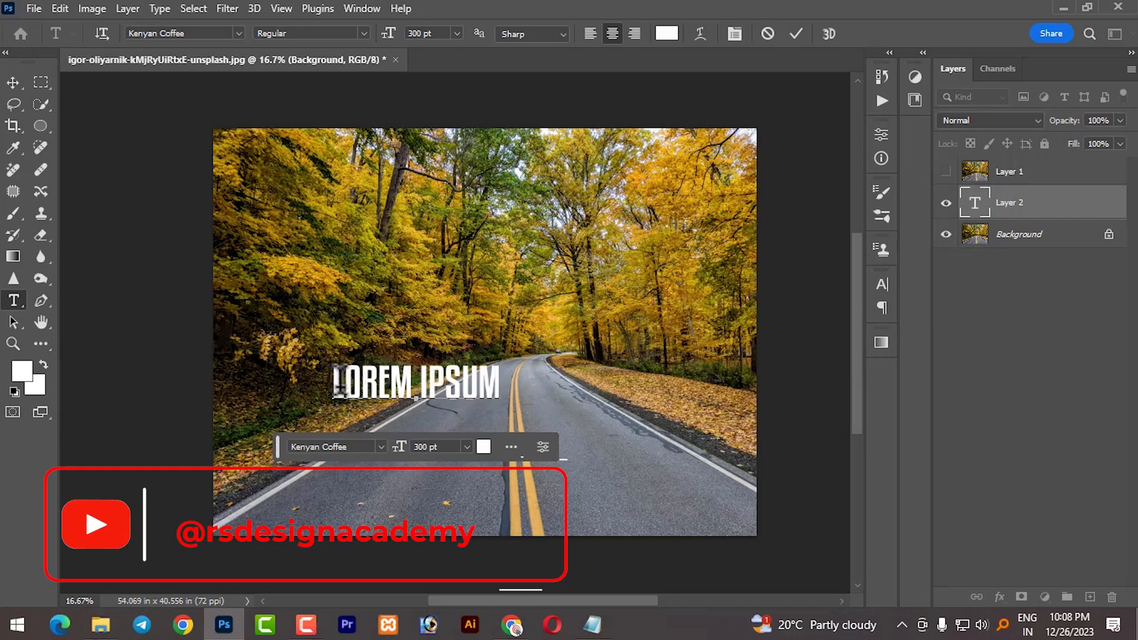
drag(339, 382, 520, 381)
key(BackSpace)
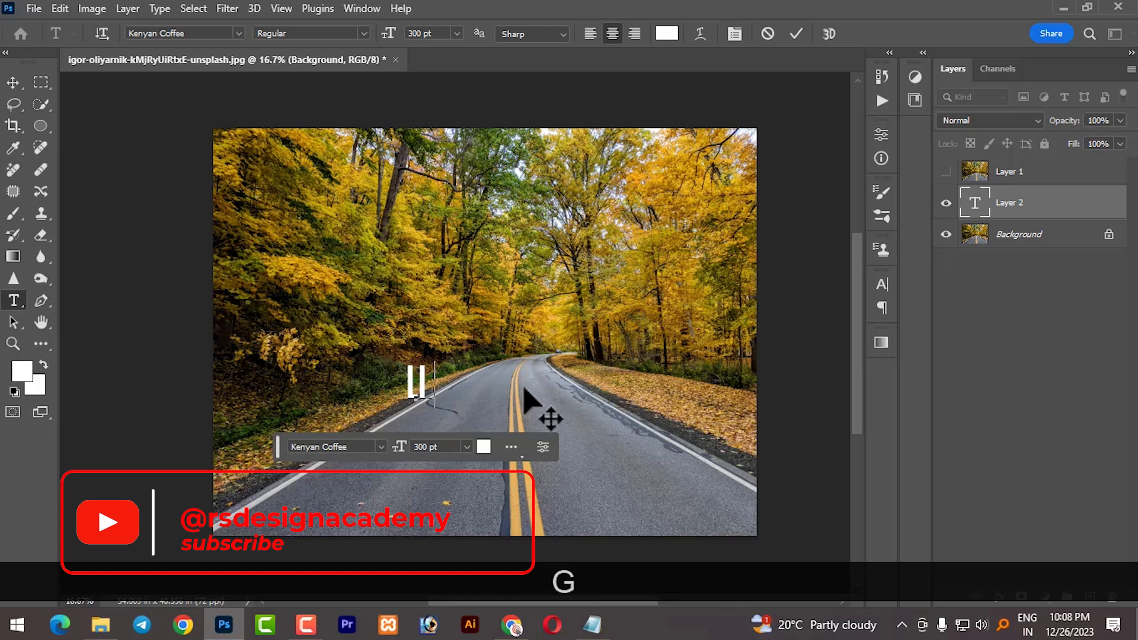
text(LIGHT)
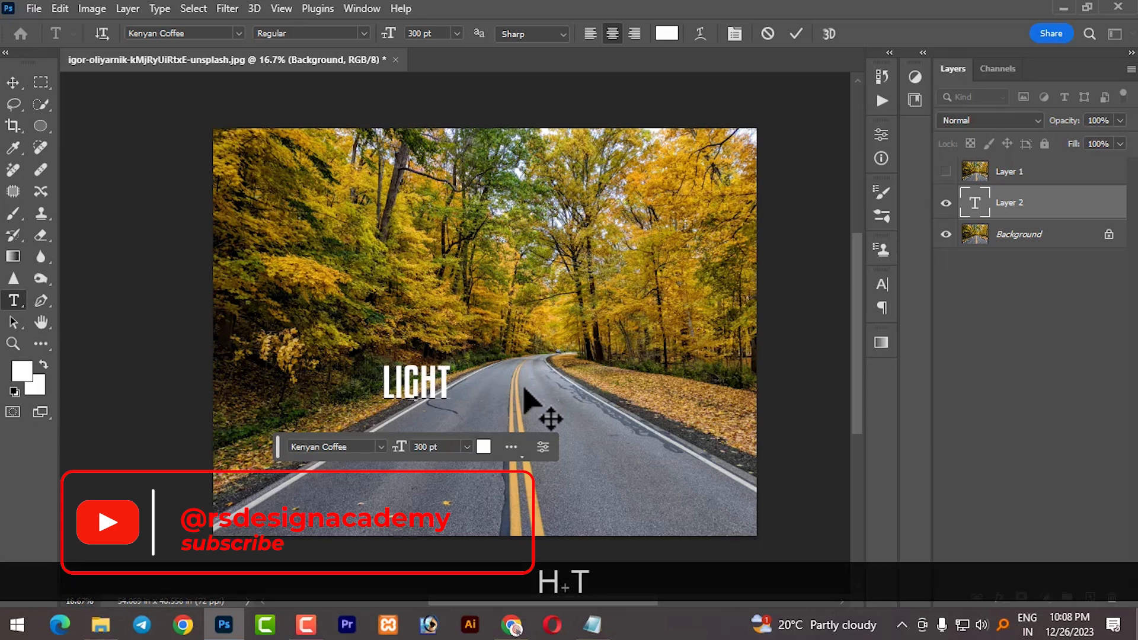
- Move the LIGHT text and scale it up with Free Transform so it spans the middle of the road
click(7, 86)
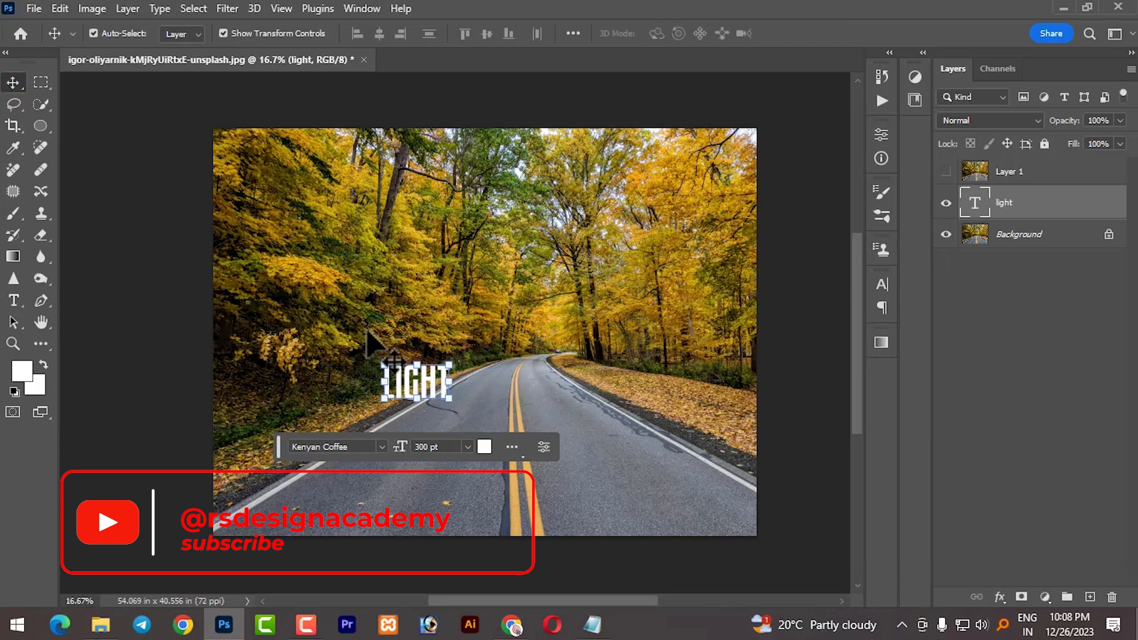
drag(436, 385, 689, 255)
key(ctrl+t)
drag(446, 410, 389, 449)
drag(575, 338, 555, 340)
drag(667, 251, 653, 259)
drag(371, 450, 386, 432)
drag(495, 389, 489, 403)
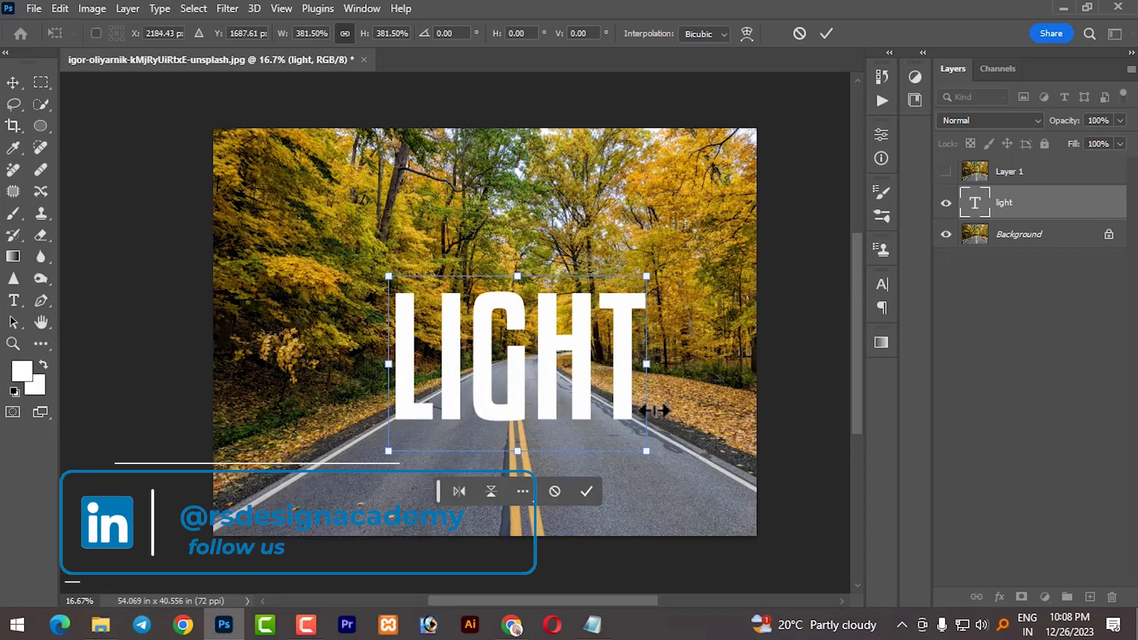
click(591, 490)
- Enlarge the LIGHT text a little further and commit the transform
drag(396, 292, 377, 273)
drag(633, 439, 667, 465)
drag(558, 335, 560, 332)
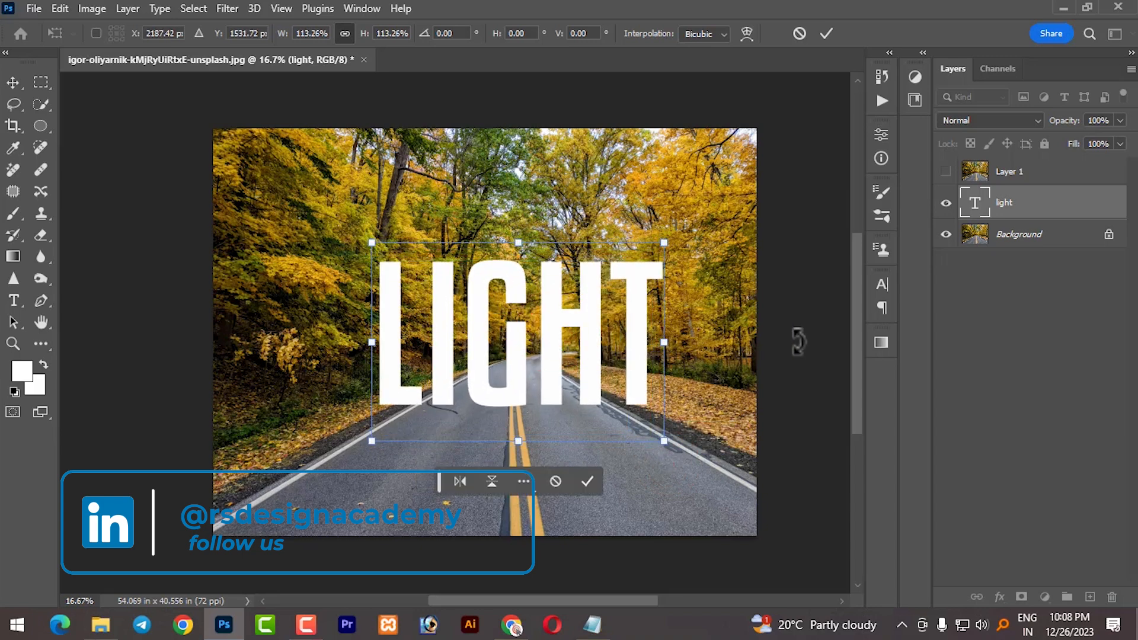
click(587, 481)
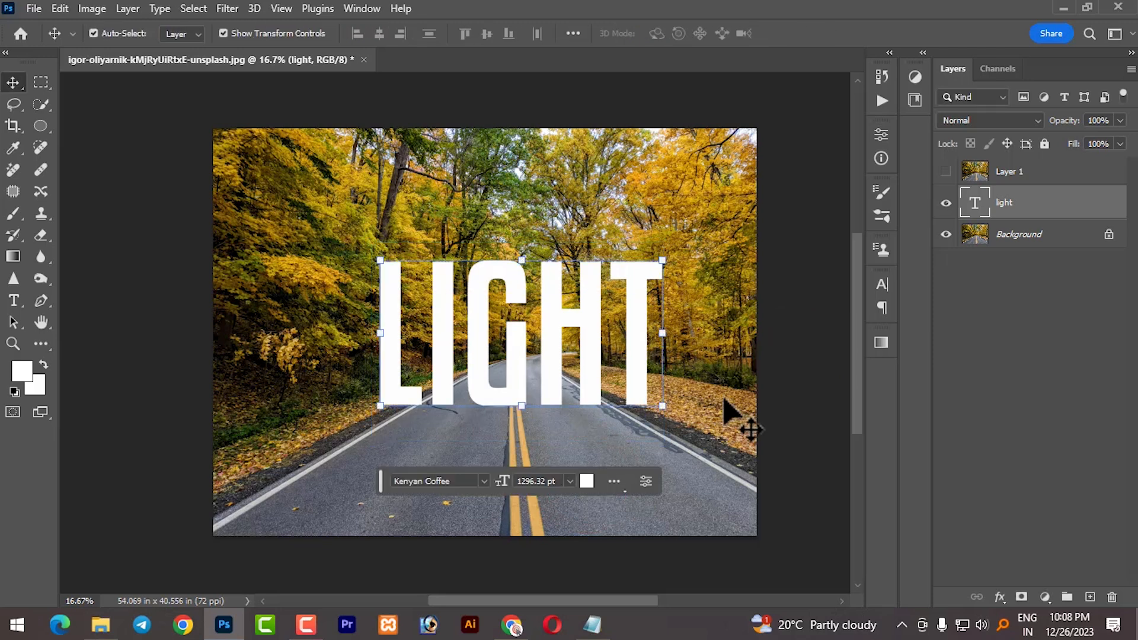
- Duplicate the LIGHT text layer and select the copy
key(ctrl+j)
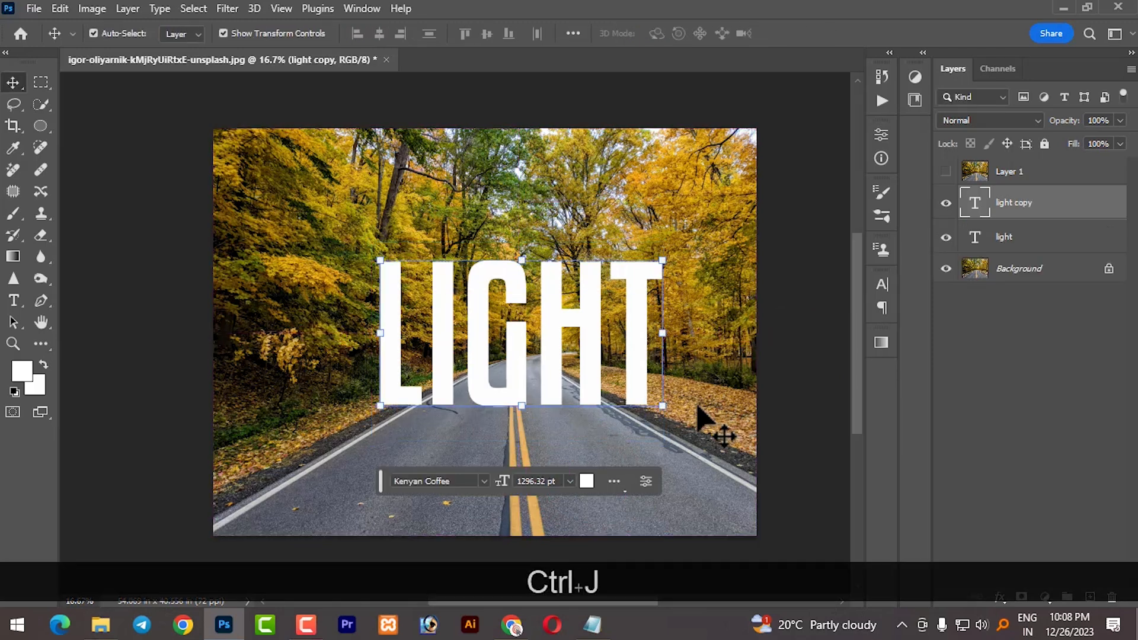
click(1001, 272)
ctrl+click(1019, 213)
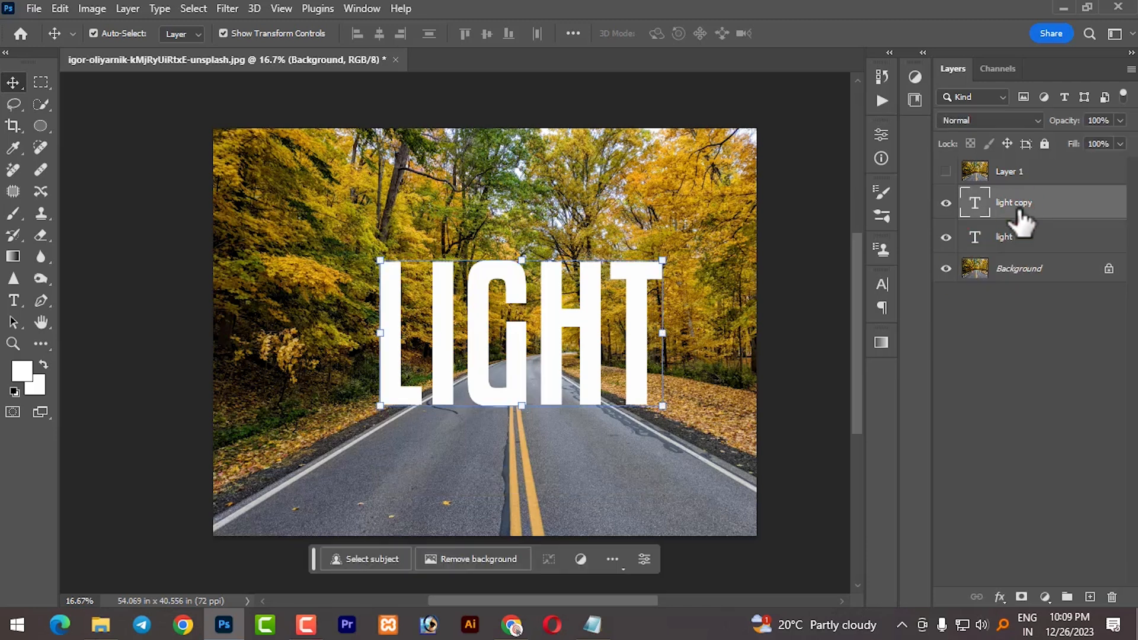
- Flip the text copy vertically and move it straight down below the original as a reflection
key(ctrl+t)
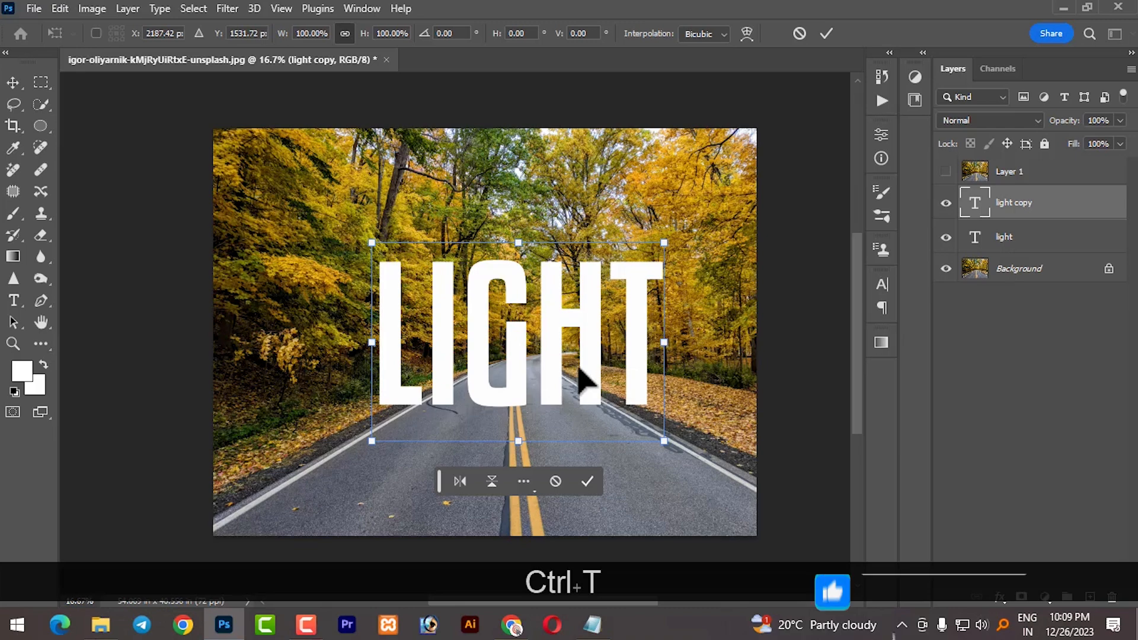
right_click(582, 347)
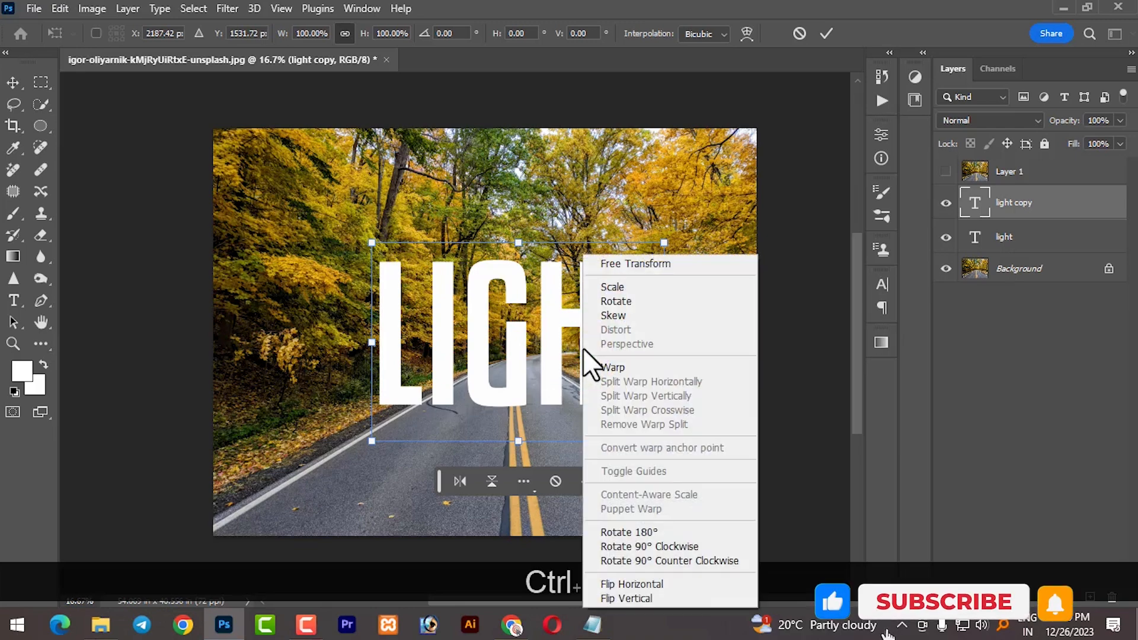
click(613, 596)
key(shift)
drag(497, 412, 485, 533)
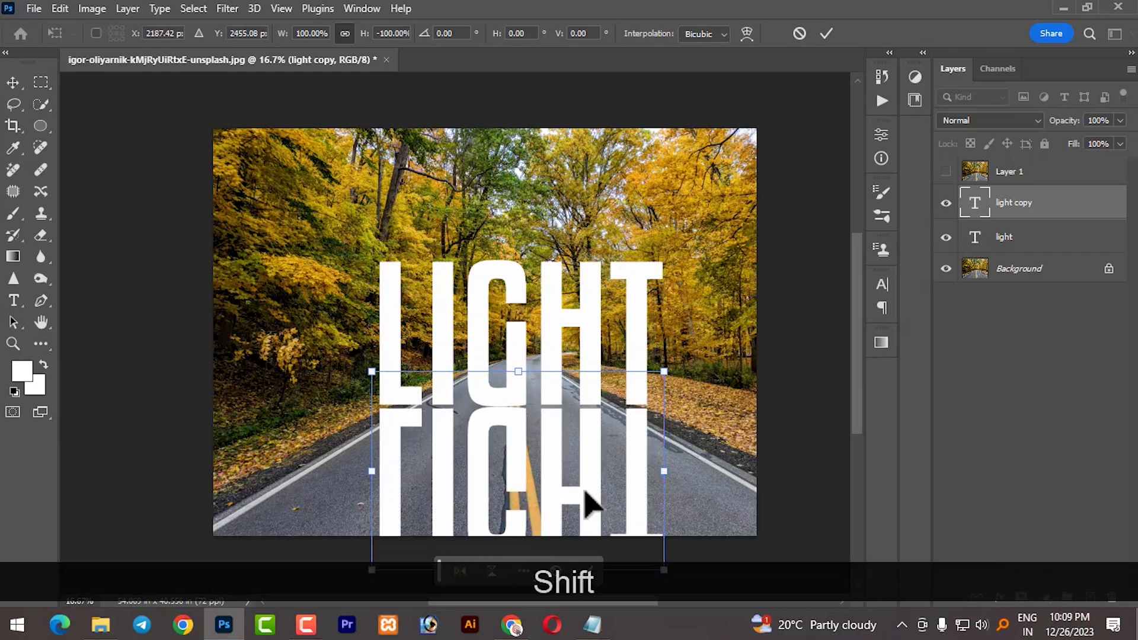
- Rasterize the light copy text layer
click(1050, 209)
right_click(1050, 205)
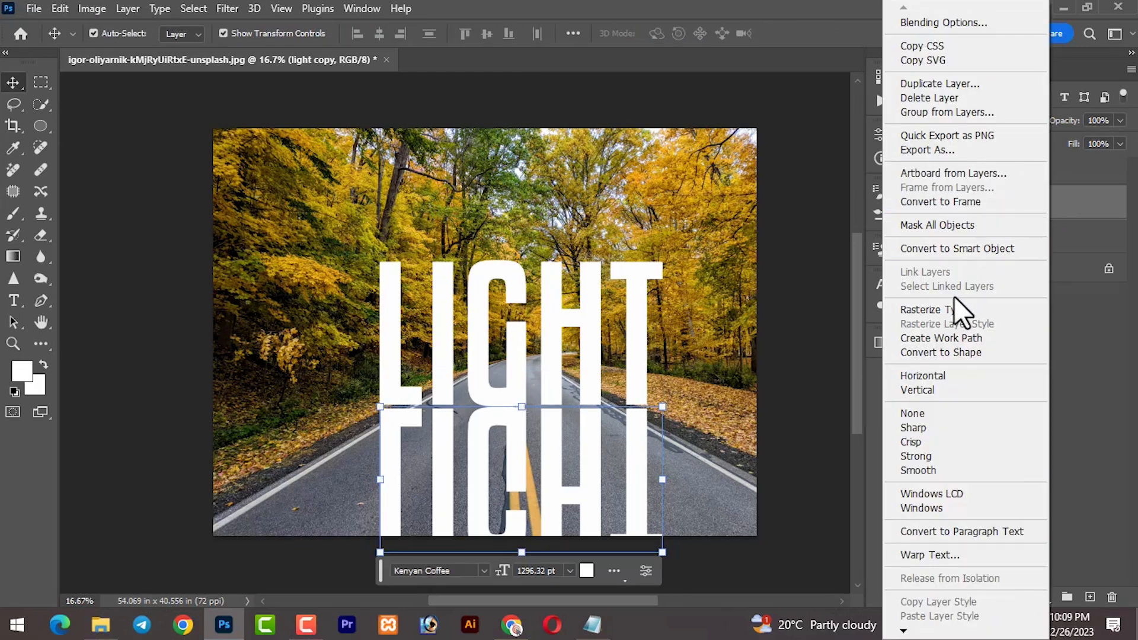
click(932, 308)
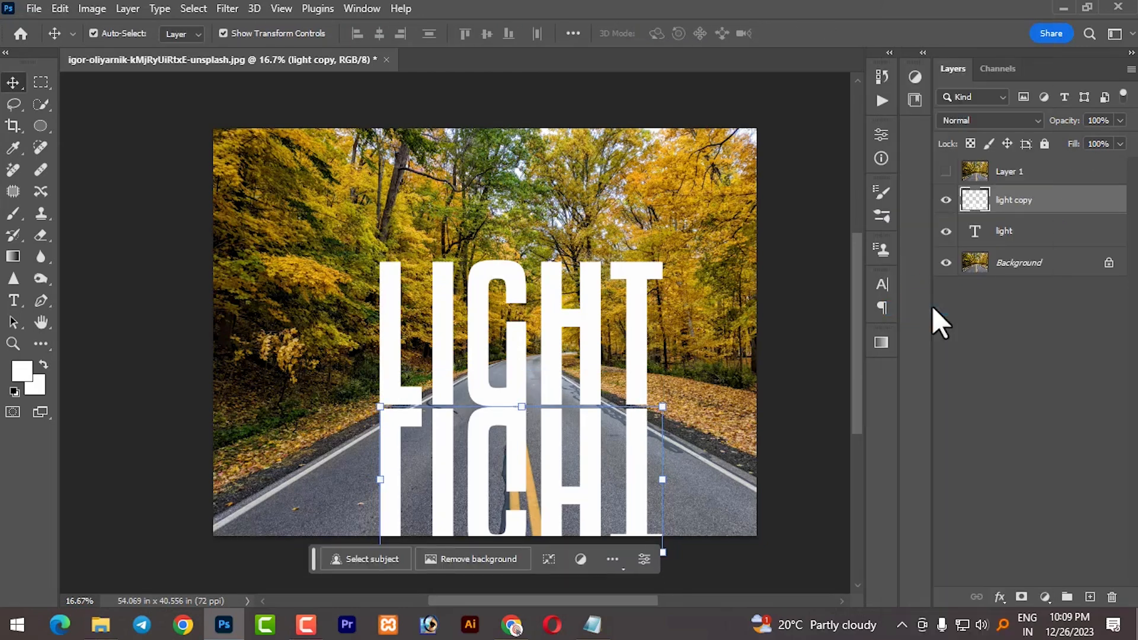
- Apply a Perspective transform to the flipped copy, widening its bottom edge across the road, and commit it
right_click(584, 472)
click(588, 472)
key(ctrl+t)
right_click(591, 493)
click(642, 220)
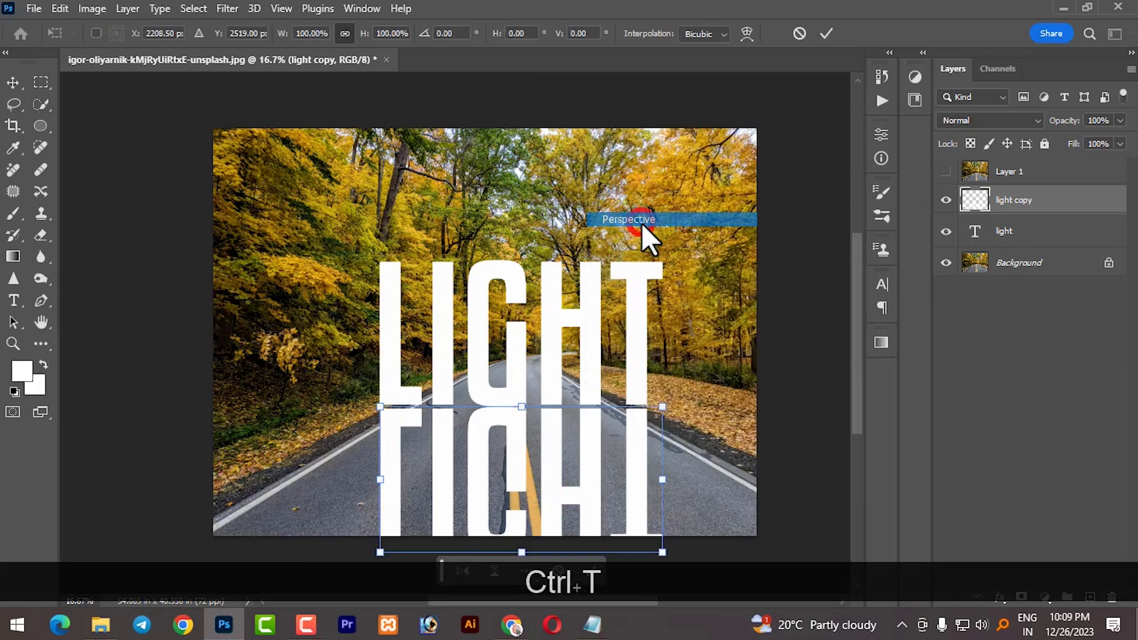
drag(661, 554, 839, 483)
click(589, 575)
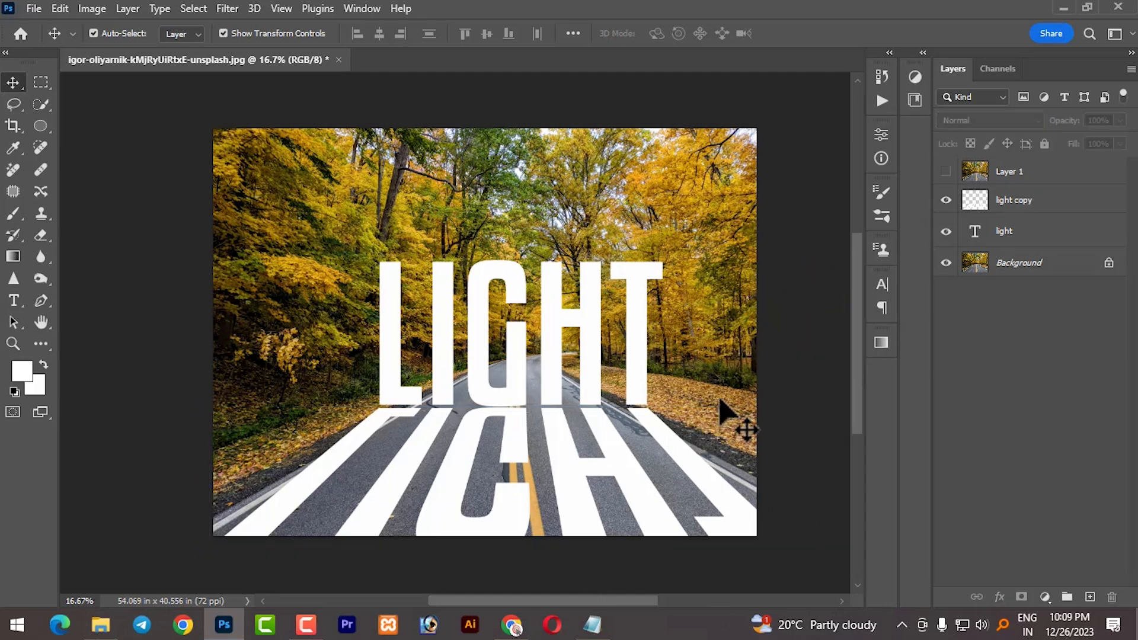
- Add a Hue/Saturation adjustment layer above the light text layer
click(1005, 245)
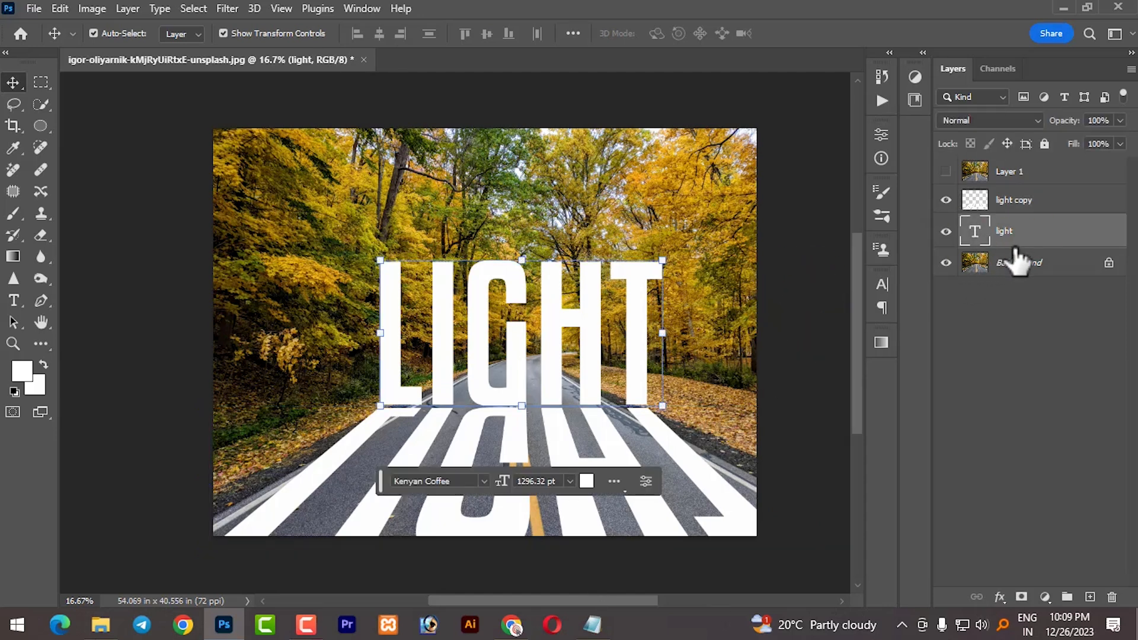
click(1044, 597)
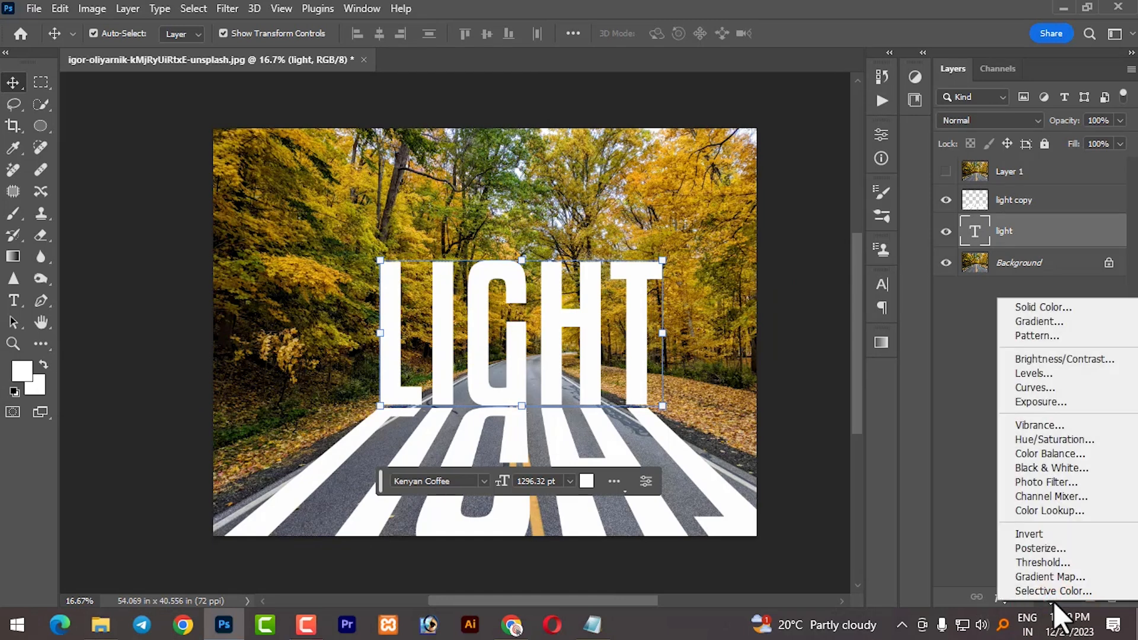
click(1057, 440)
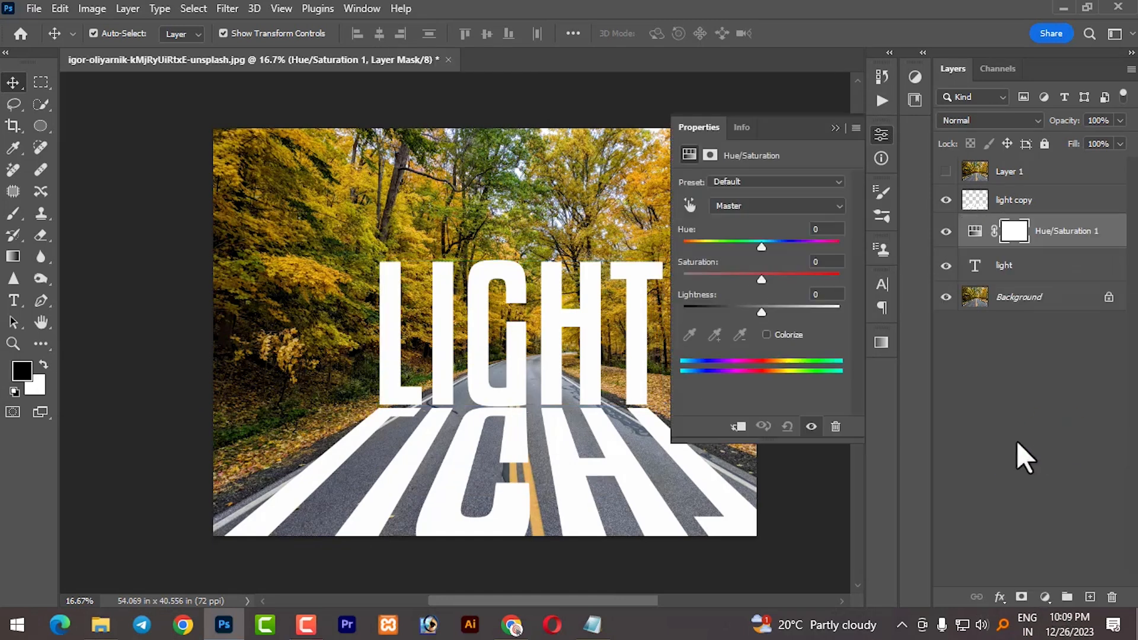
- Set the adjustment's Saturation to -71 and Lightness to -73, then close the Properties panel
drag(753, 280, 715, 279)
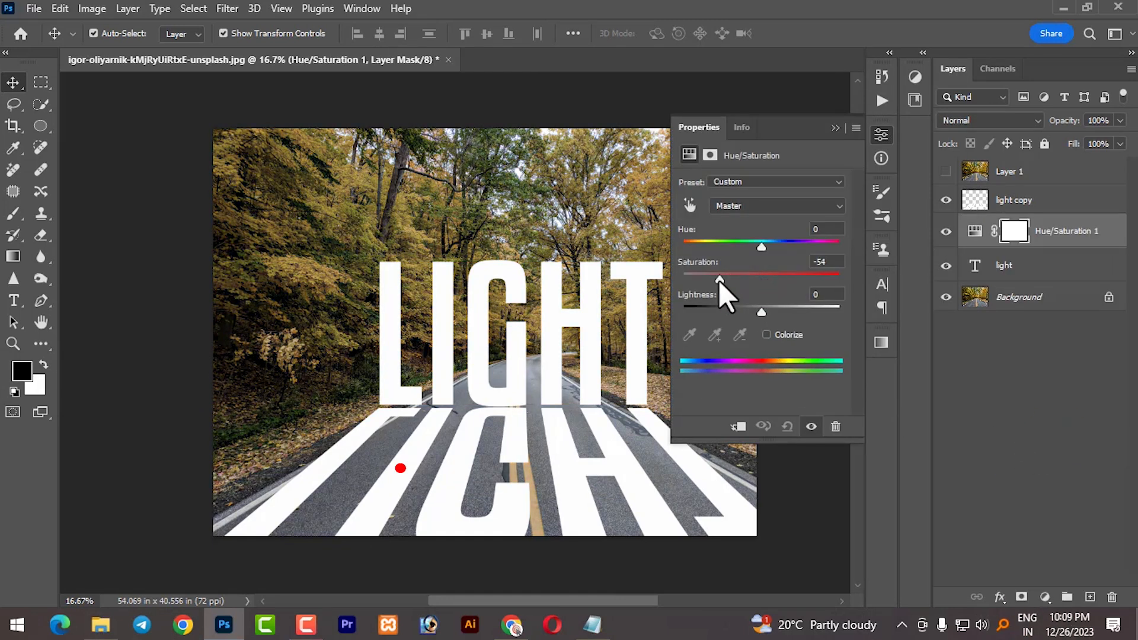
drag(761, 309, 721, 312)
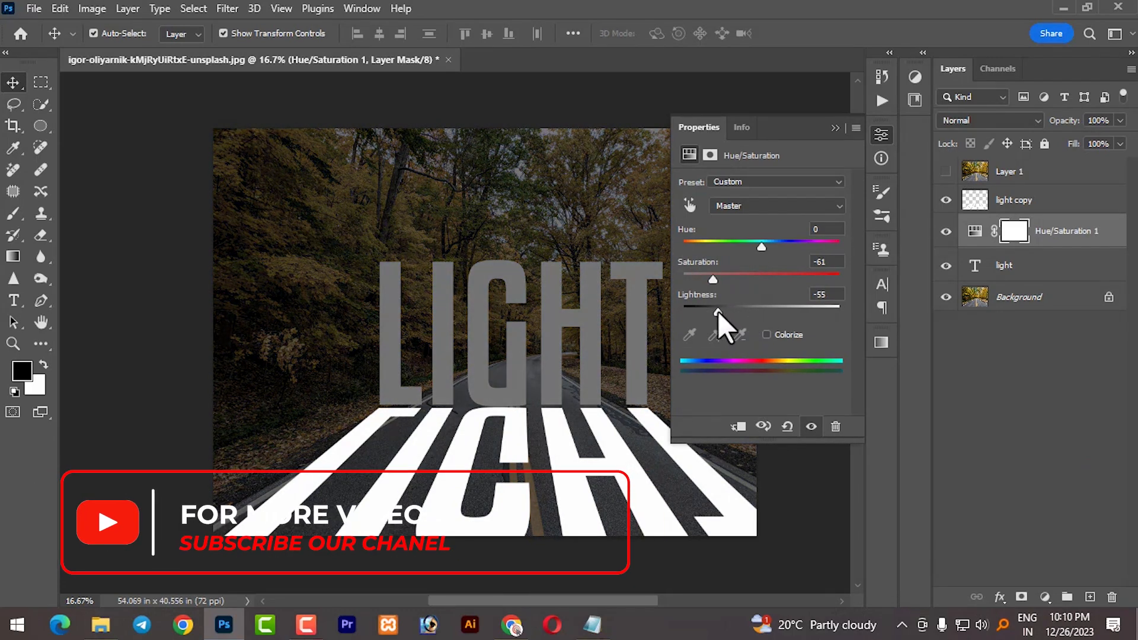
mouse_move(717, 311)
mouse_down()
mouse_move(705, 280)
mouse_move(703, 309)
mouse_up()
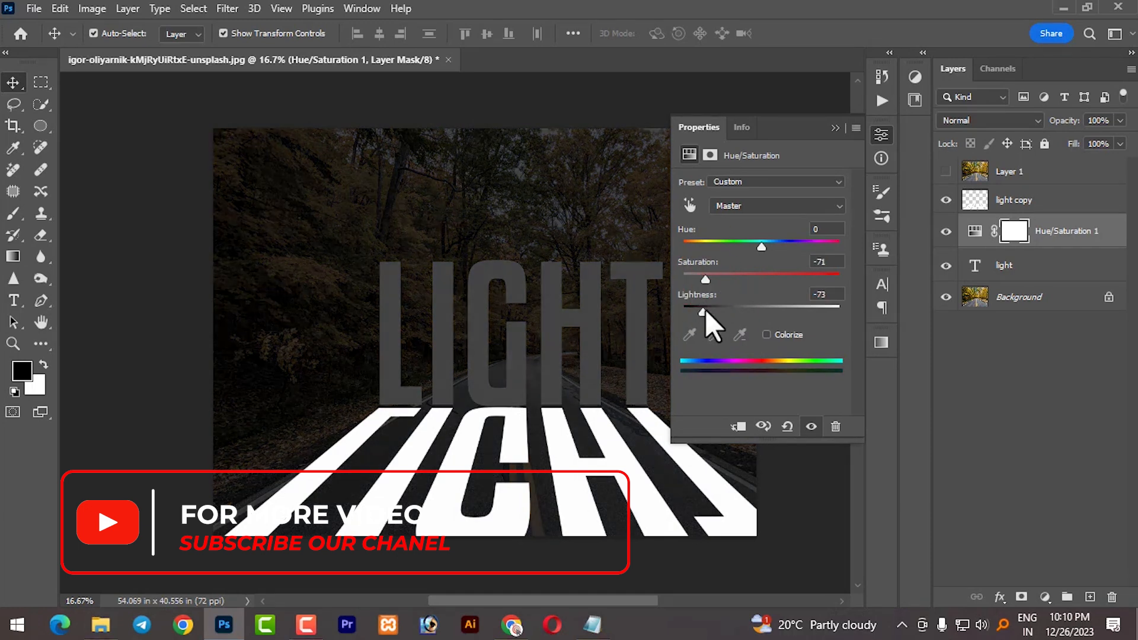
click(834, 128)
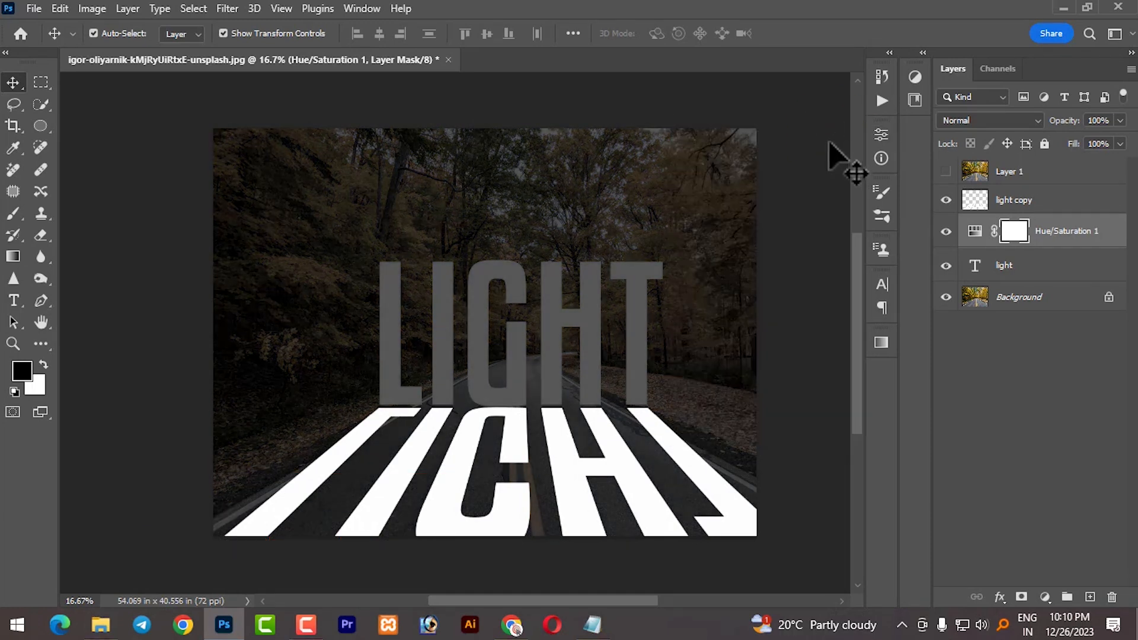
- Move the light text layer up above the light copy layer
click(1016, 278)
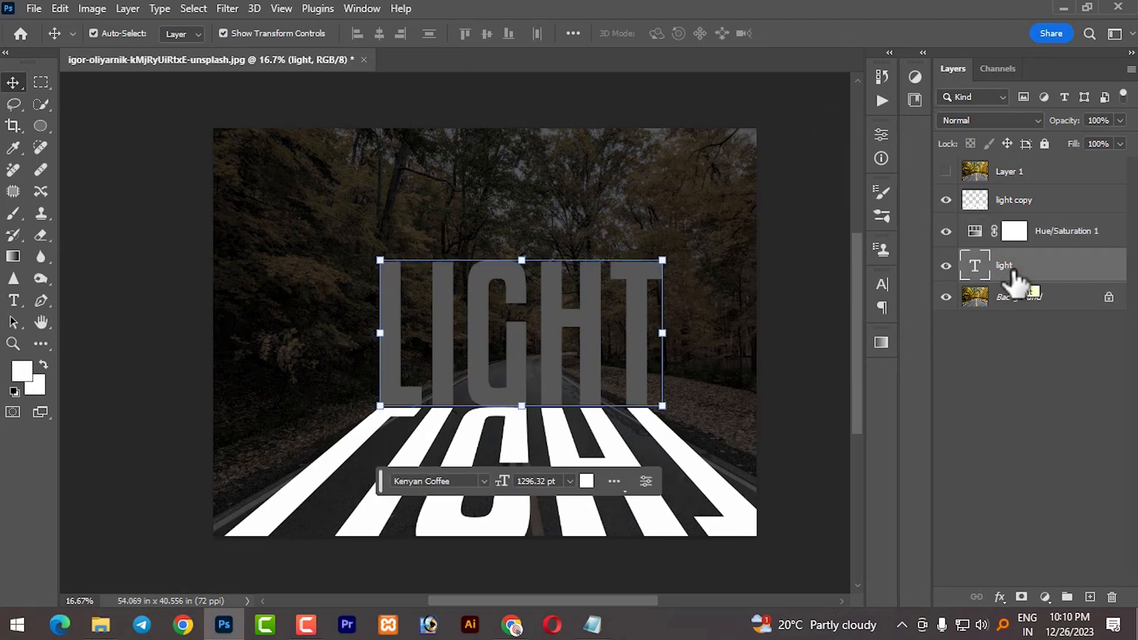
drag(1016, 278, 1023, 200)
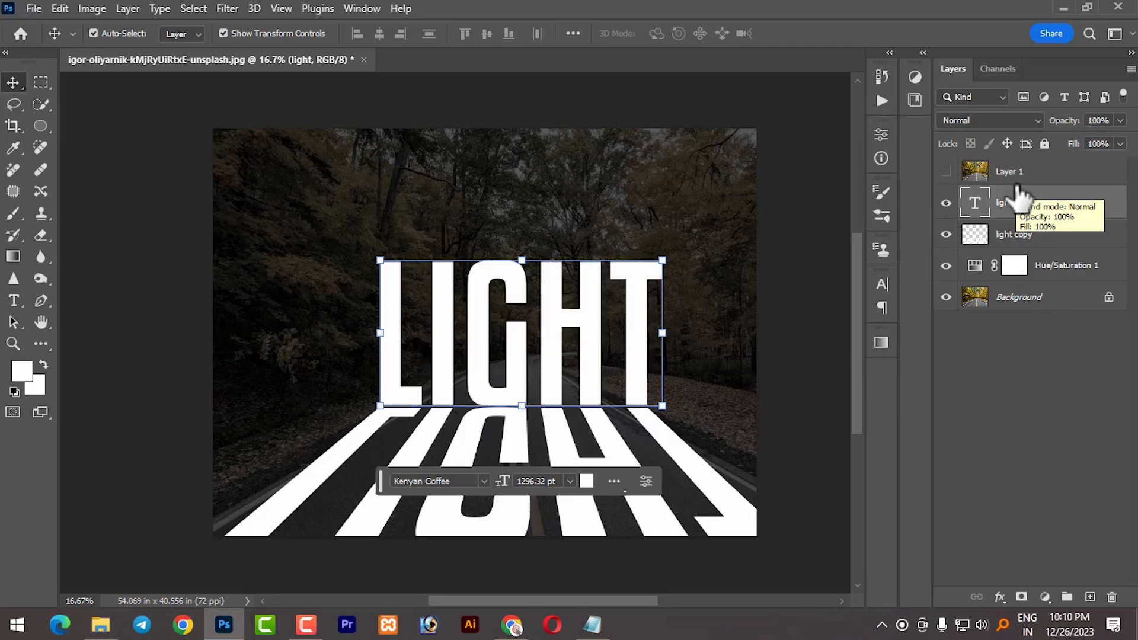
- Make Layer 1 visible and clip it to the light text layer
click(946, 171)
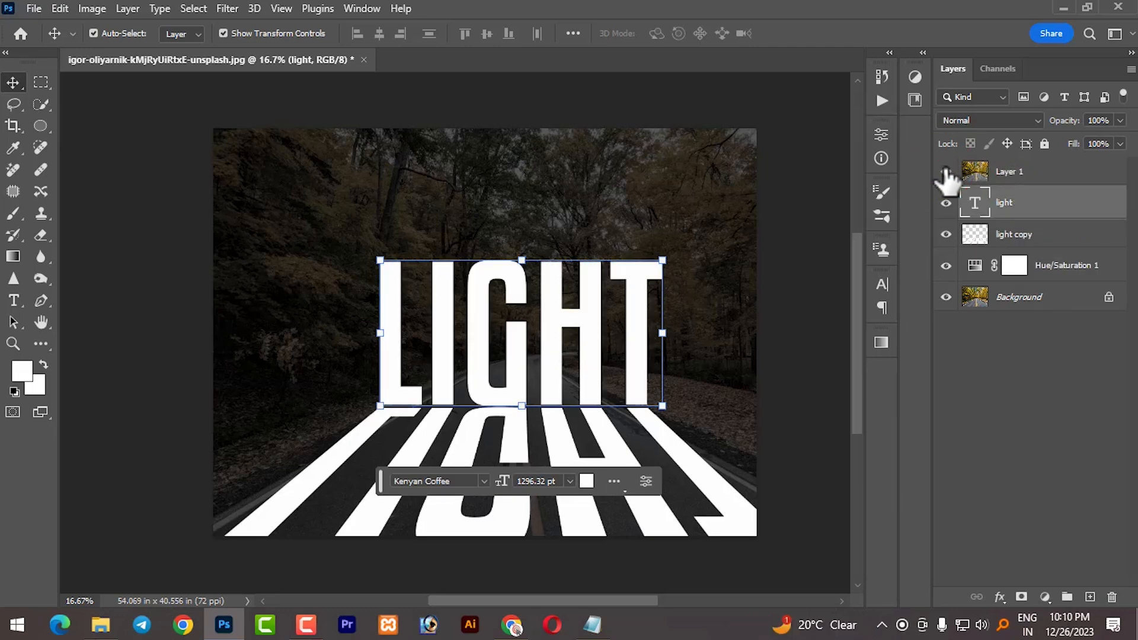
key(alt)
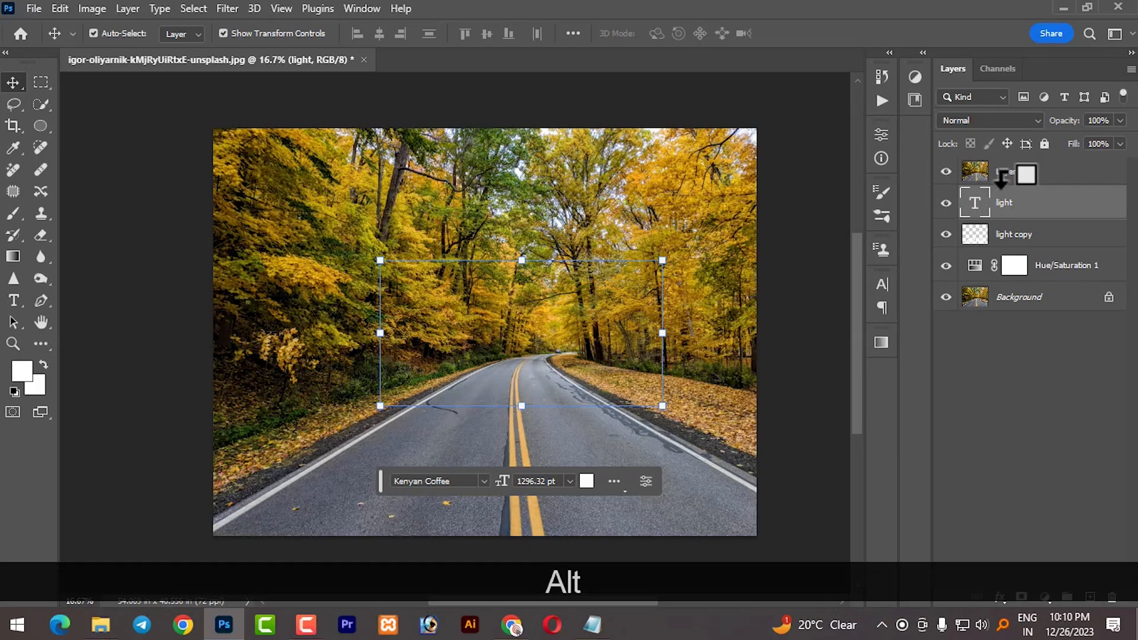
alt+click(1002, 176)
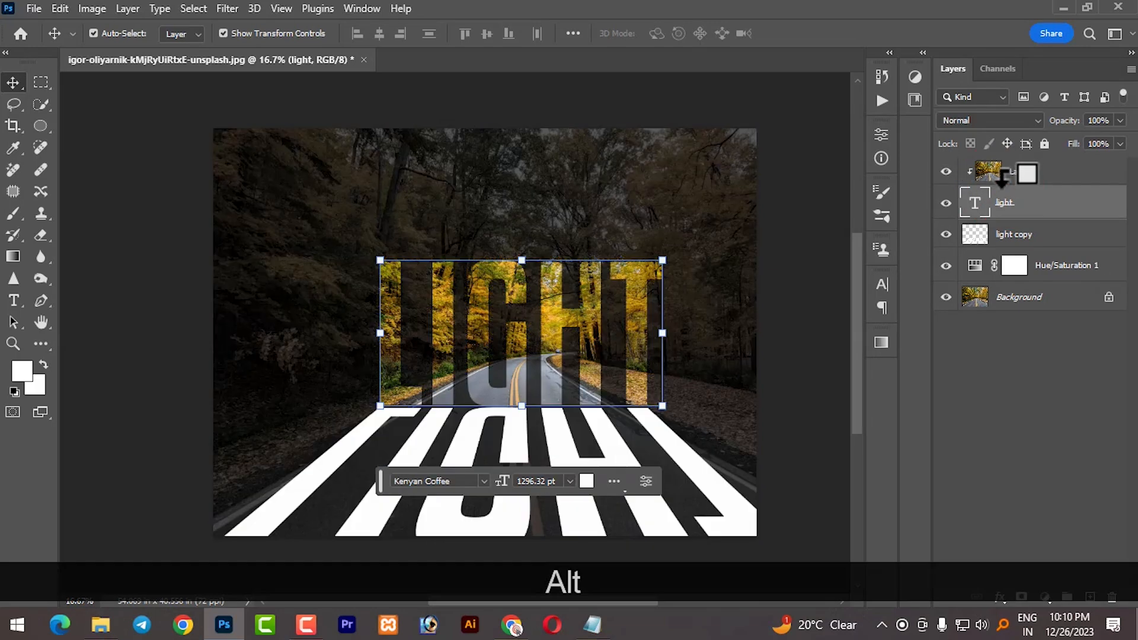
- Open the light copy layer's blending options and split the Blend If underlying-layer black slider to 13 and 111
click(800, 343)
click(719, 509)
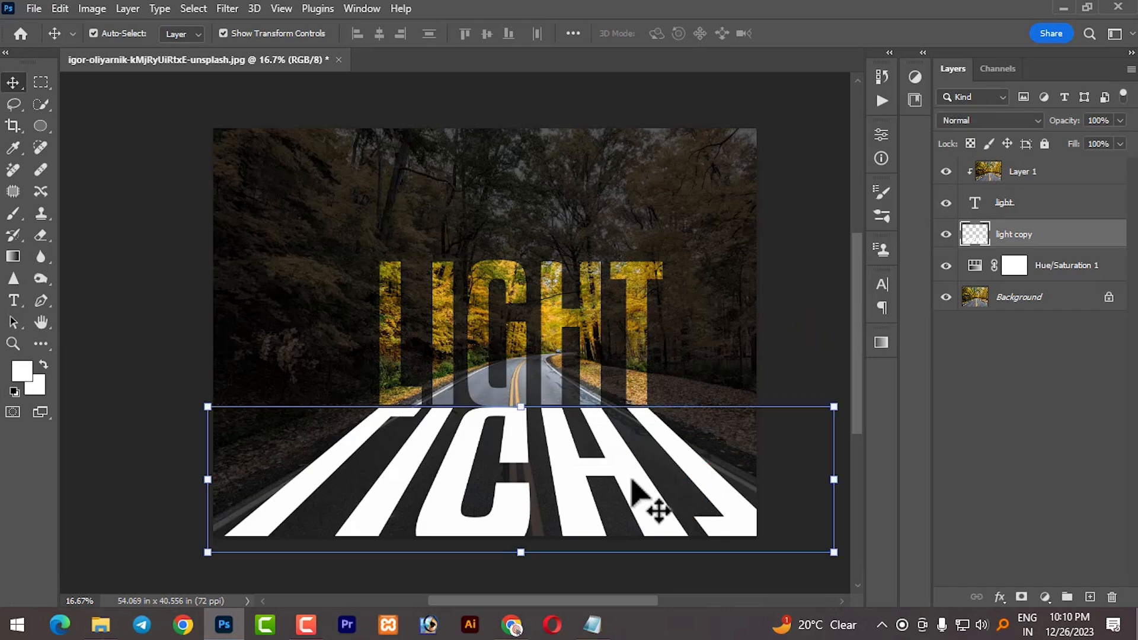
right_click(1058, 239)
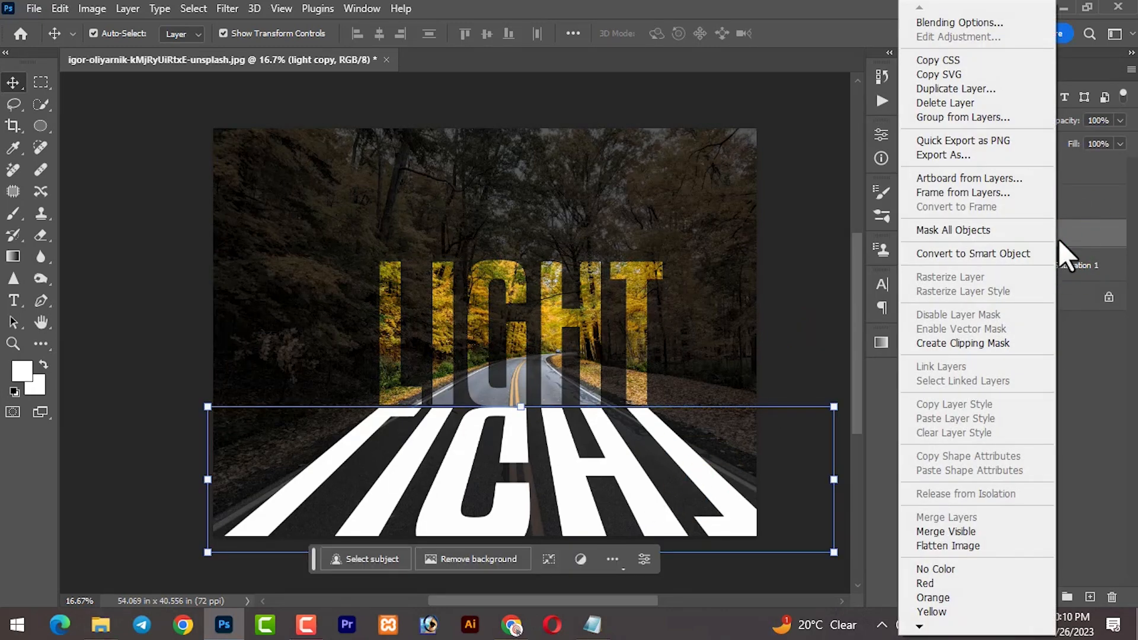
click(972, 23)
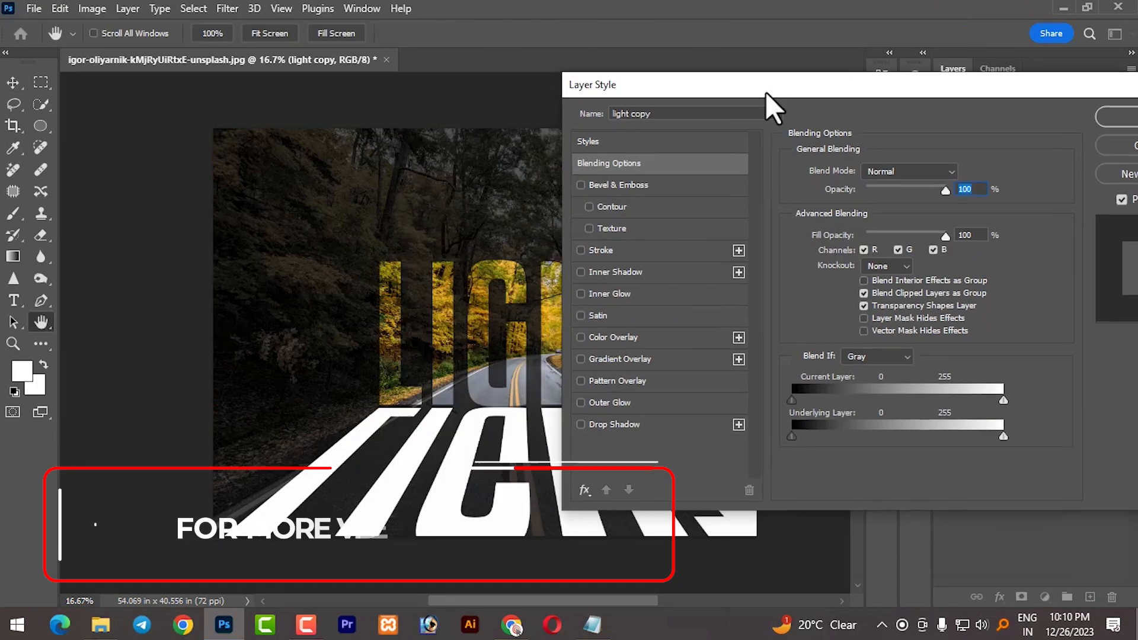
drag(767, 101, 820, 47)
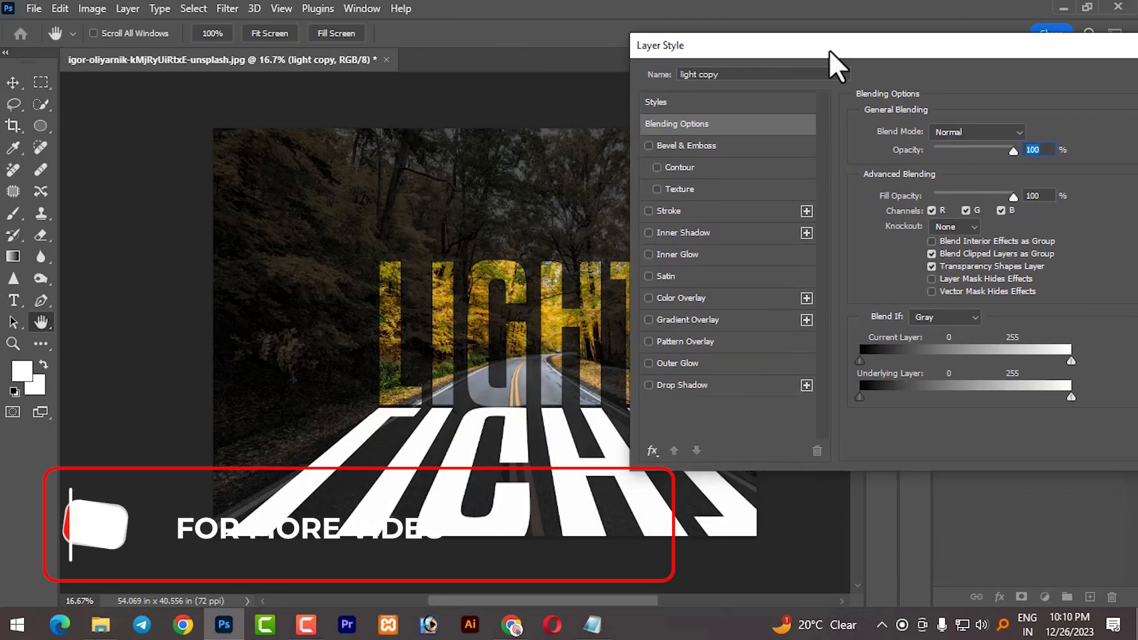
key(alt)
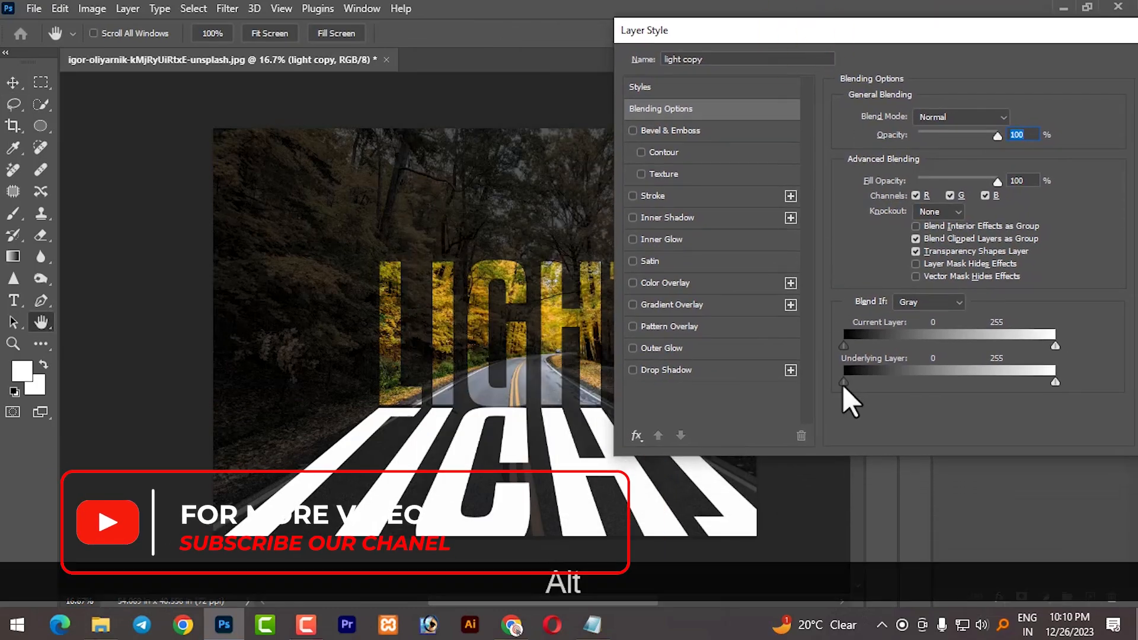
drag(853, 383, 934, 380)
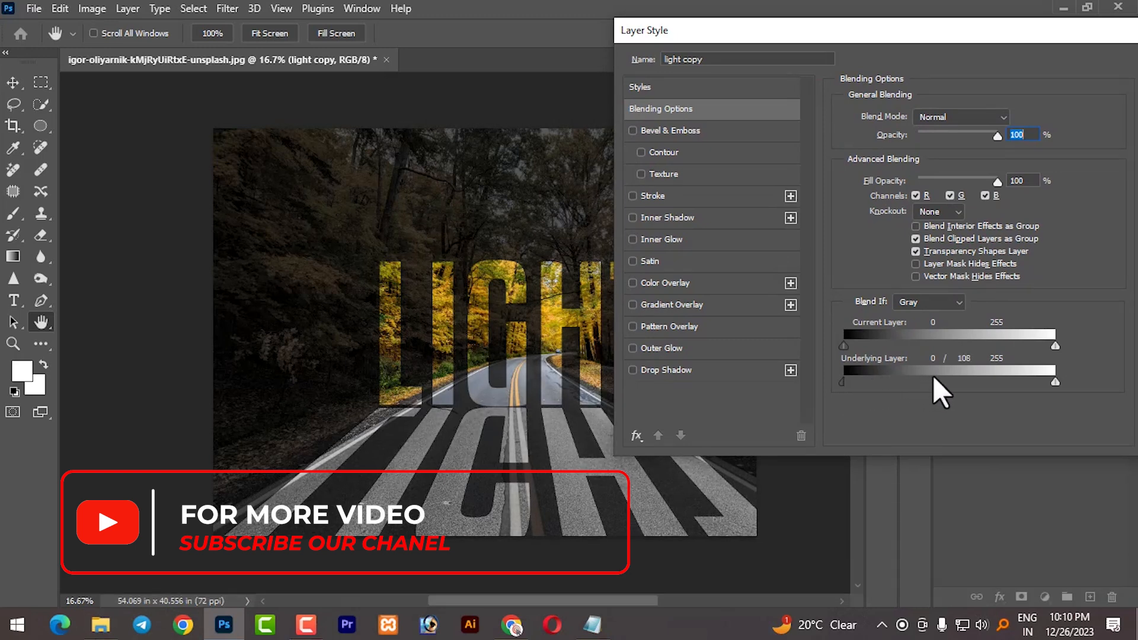
drag(835, 384, 854, 385)
drag(935, 382, 945, 383)
drag(1097, 31, 968, 45)
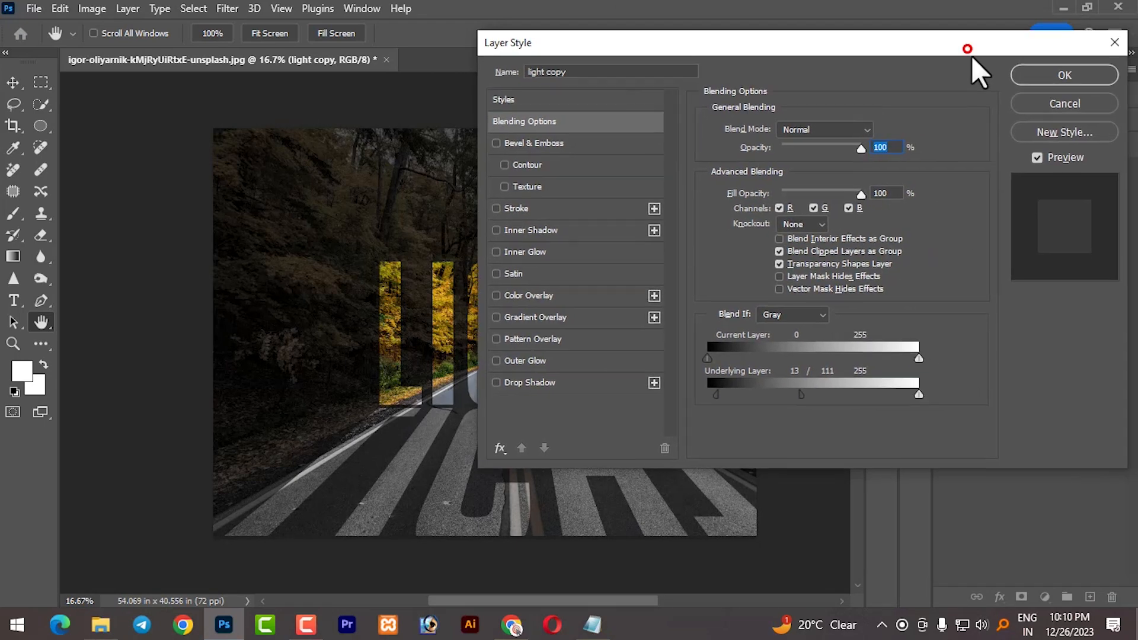
click(1034, 76)
- Add a white outside Stroke of 16 px to the light text layer through its blending options
click(808, 300)
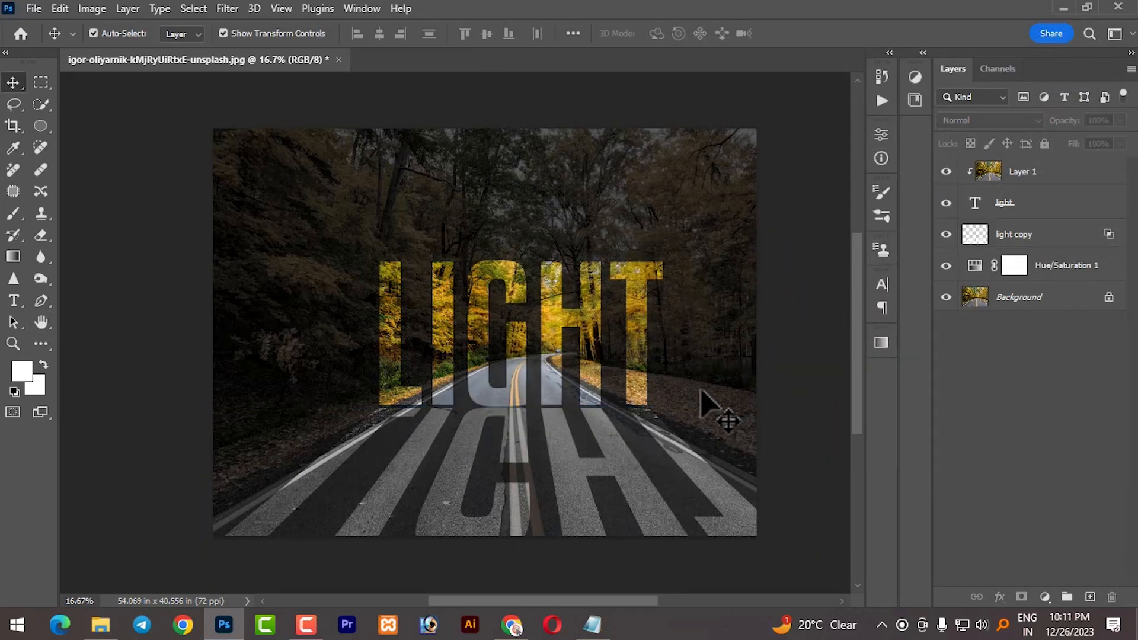
click(633, 382)
click(990, 205)
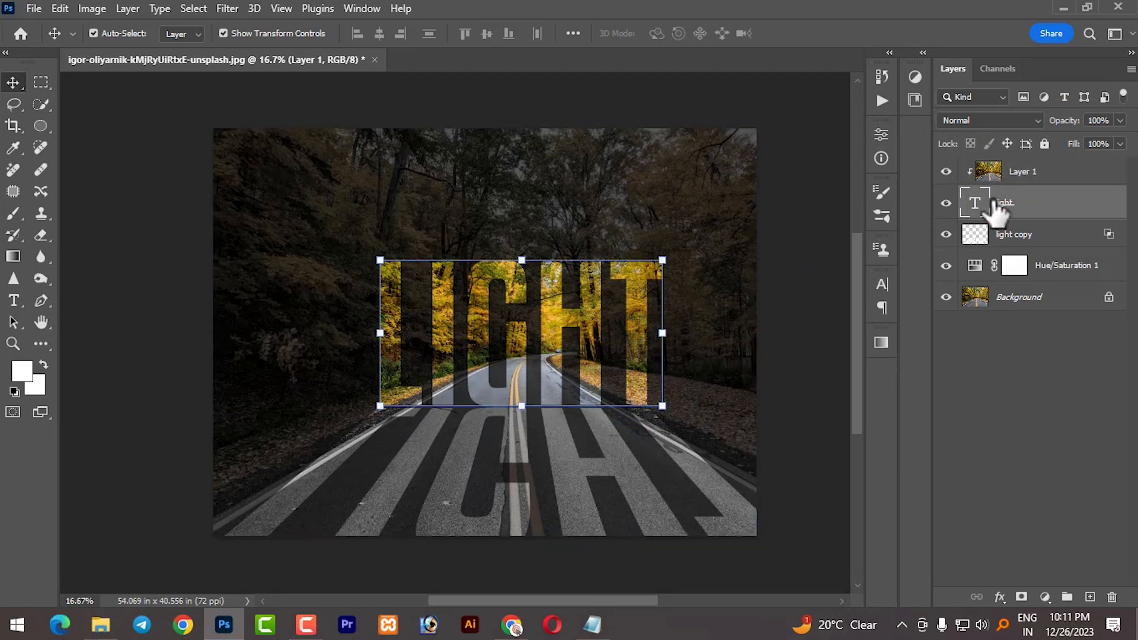
right_click(1067, 212)
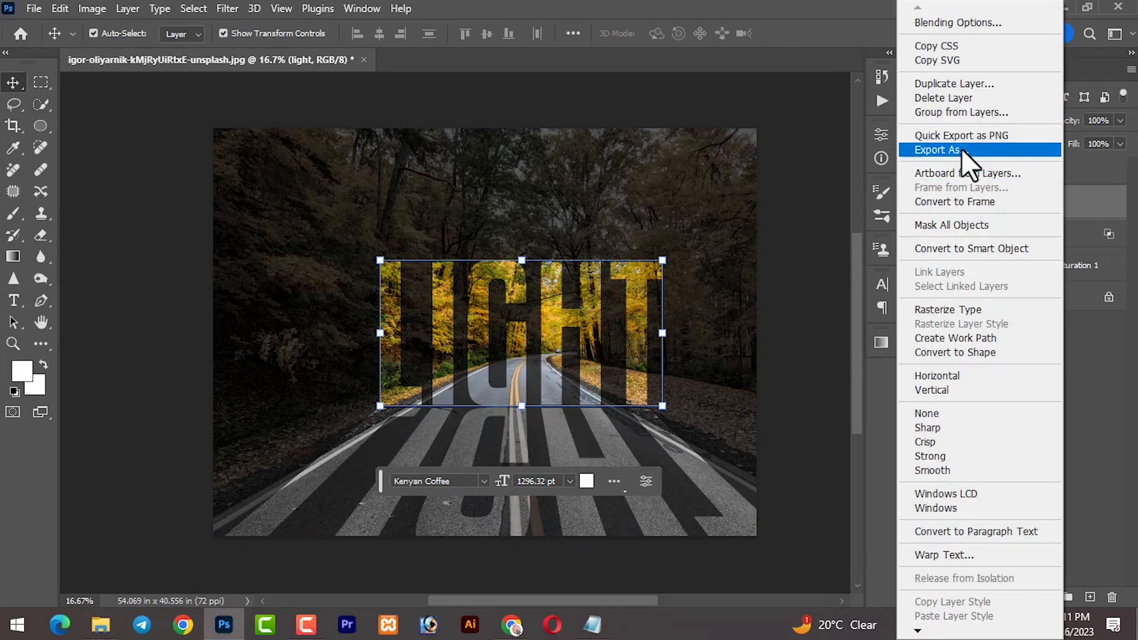
click(953, 24)
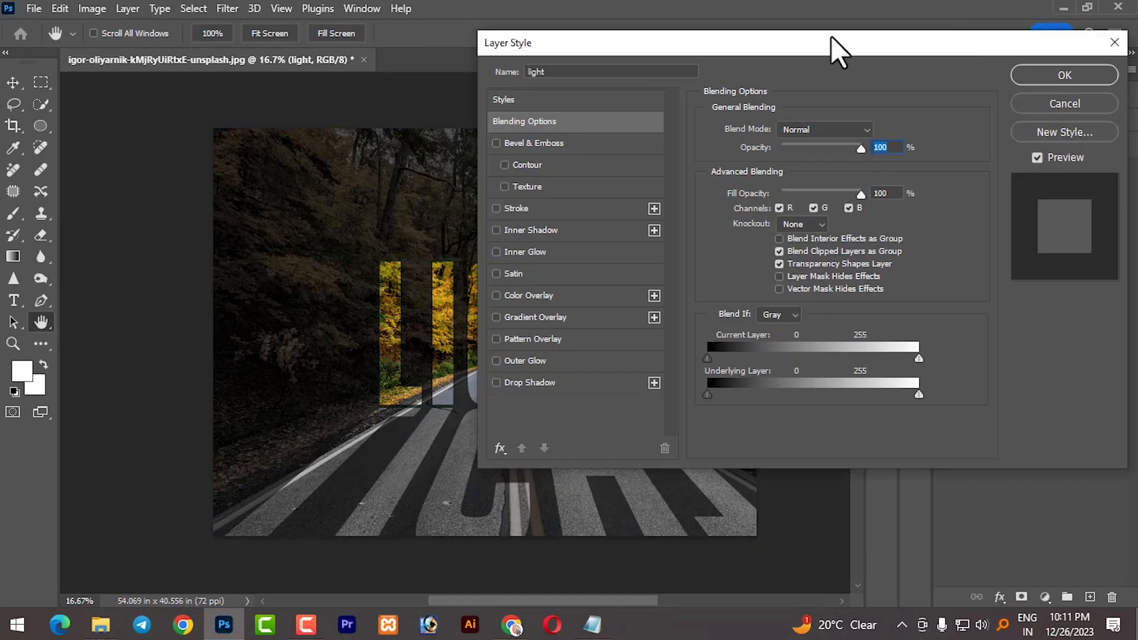
drag(836, 50, 1048, 34)
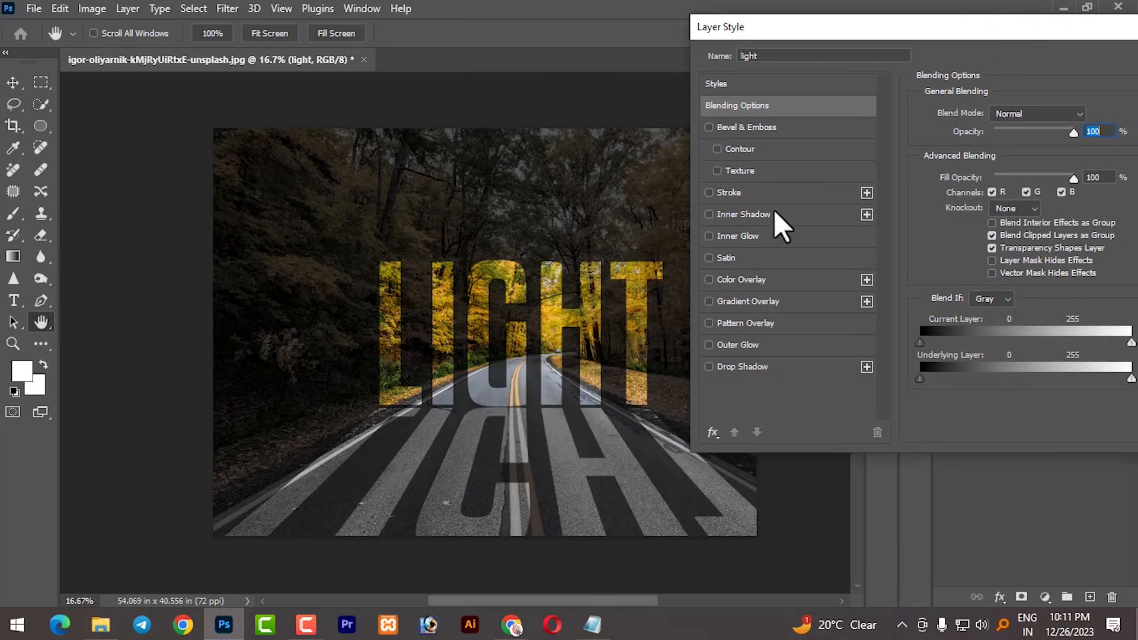
click(728, 193)
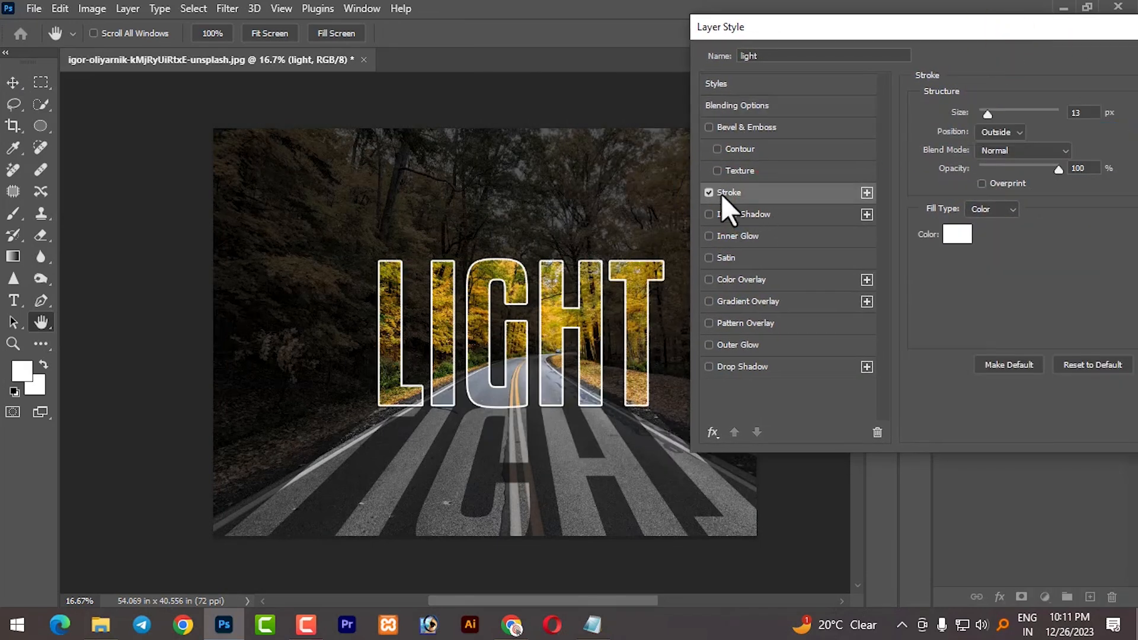
drag(1047, 41, 1006, 41)
drag(948, 114, 949, 114)
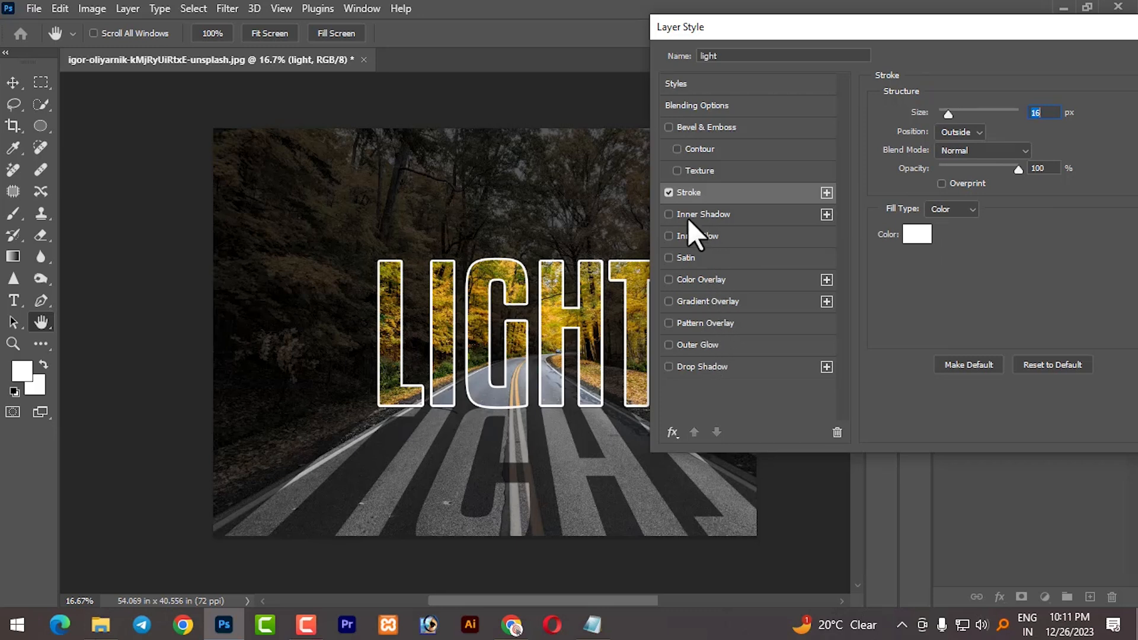
- Add Overlay Inner Glow (85%, size 13 px) and Overlay Outer Glow (65%, size 169 px) to the light text layer and confirm
click(693, 240)
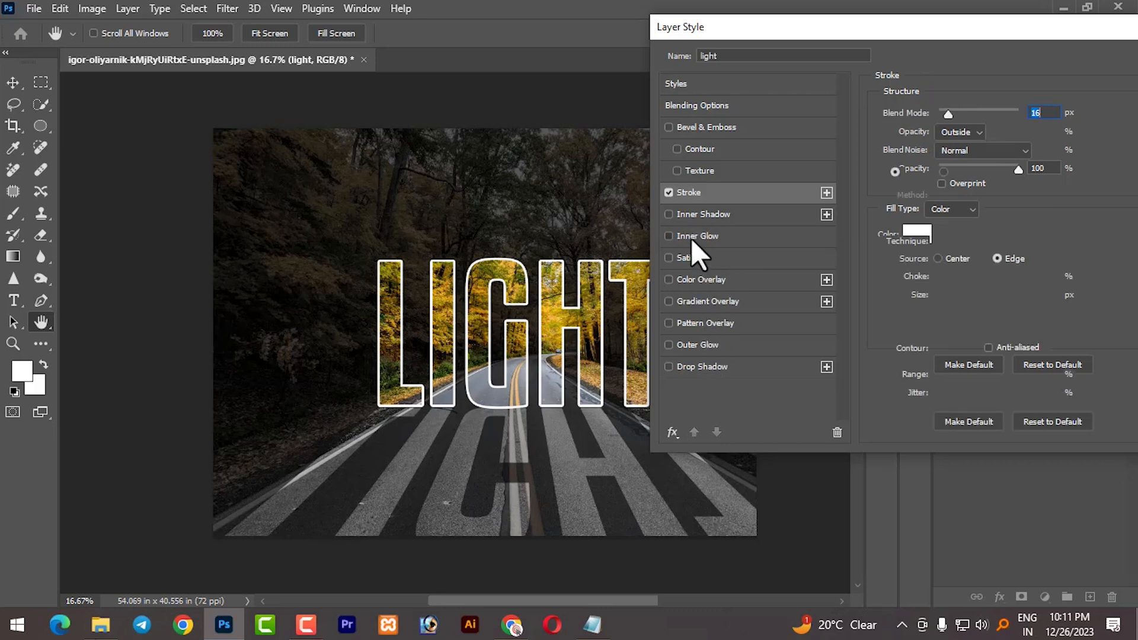
click(975, 116)
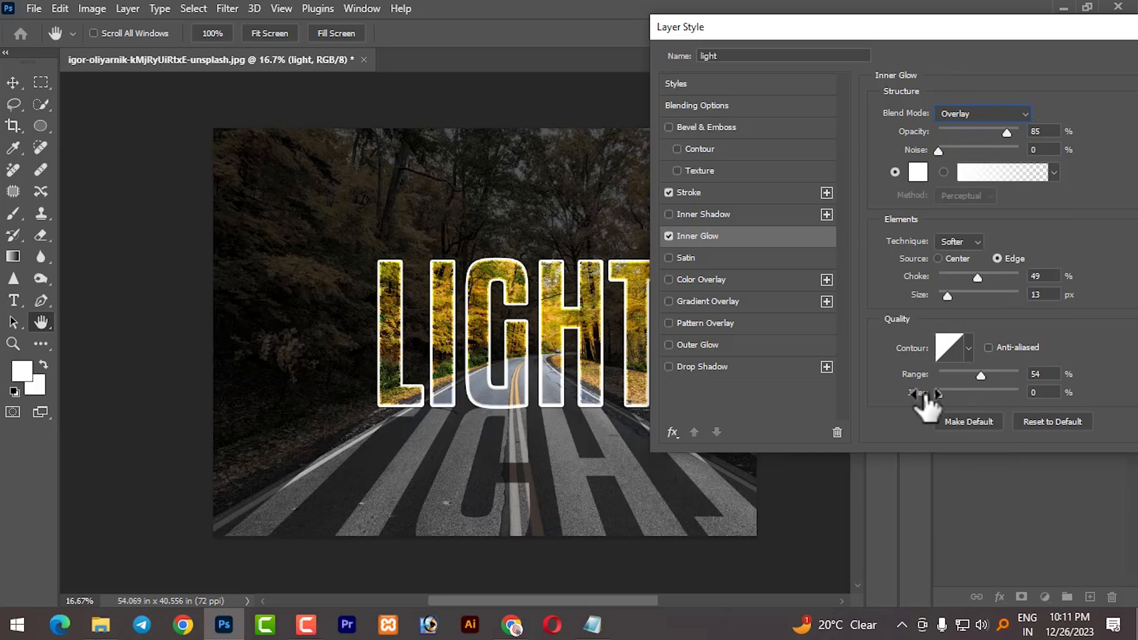
click(699, 346)
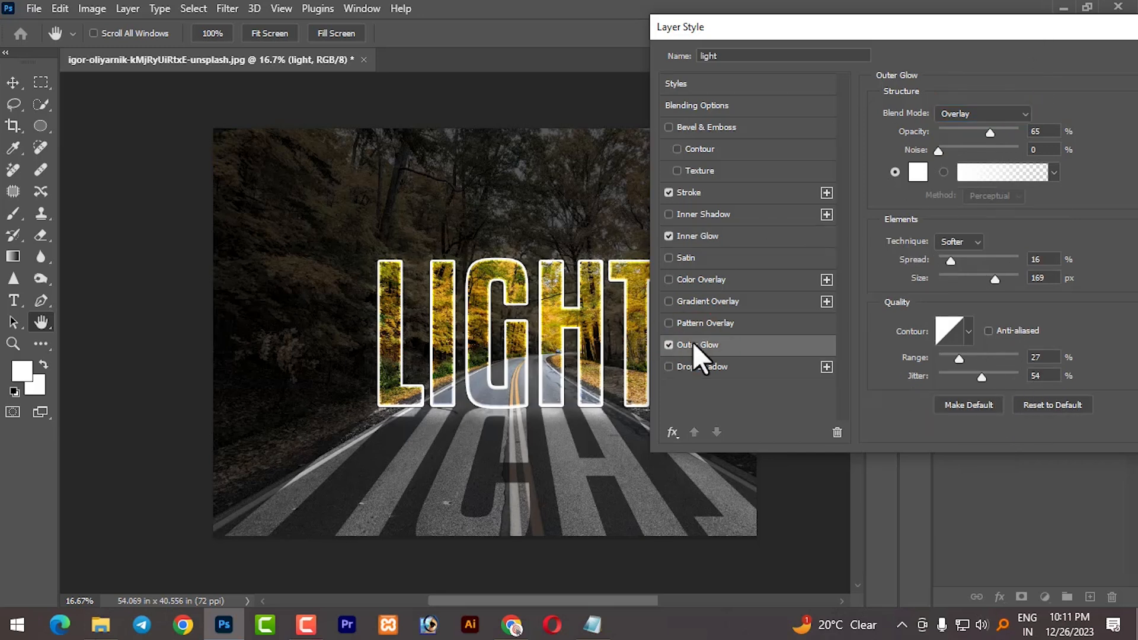
click(981, 112)
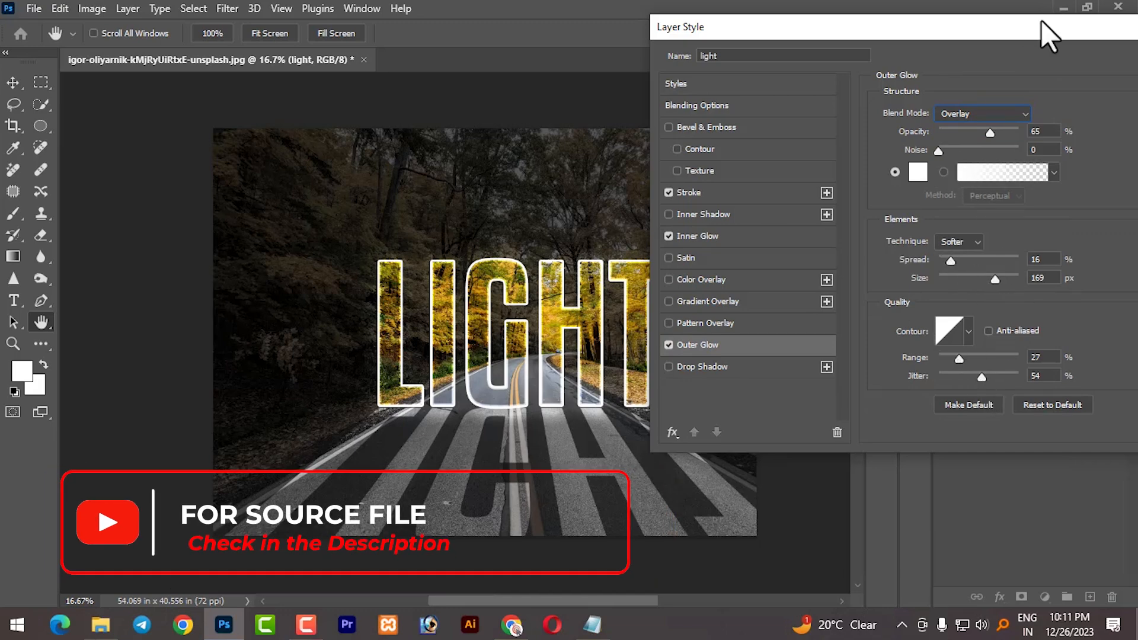
drag(1049, 35, 867, 35)
click(1019, 60)
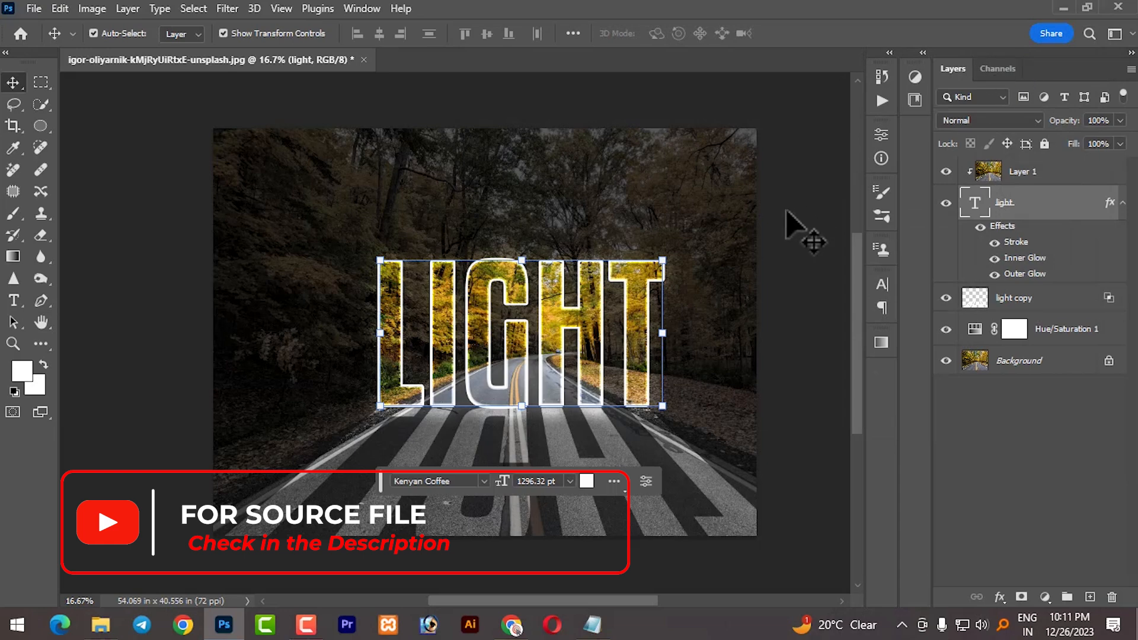
- Select Layer 1 and stamp all visible layers into a new merged layer on top
click(801, 228)
scroll(605, 366, up, 2)
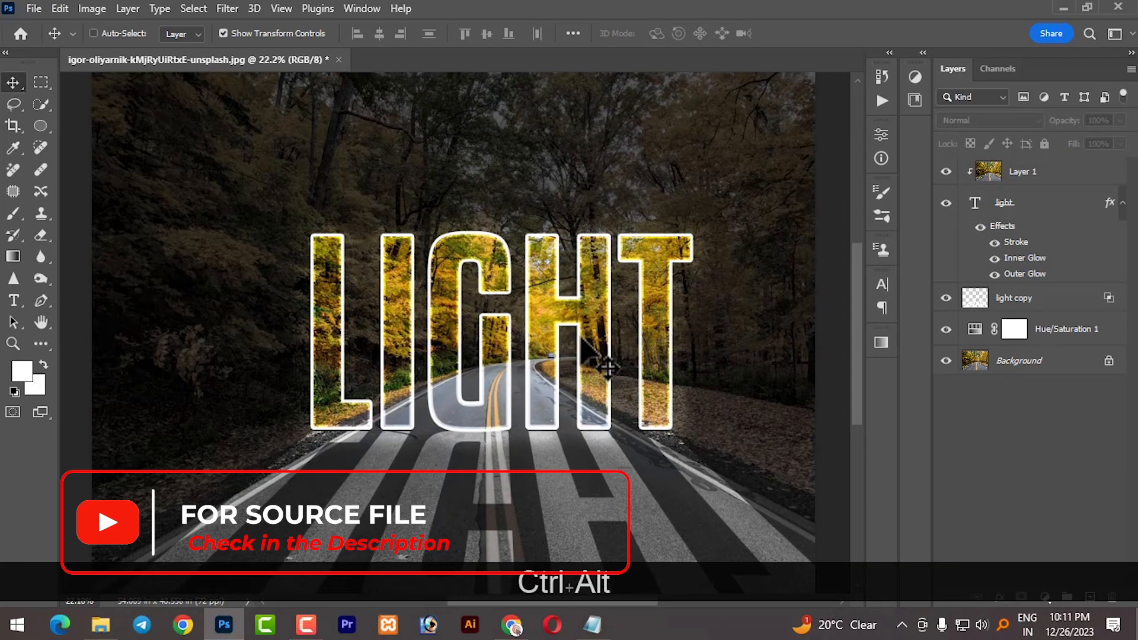
scroll(604, 365, down, 1)
click(1049, 171)
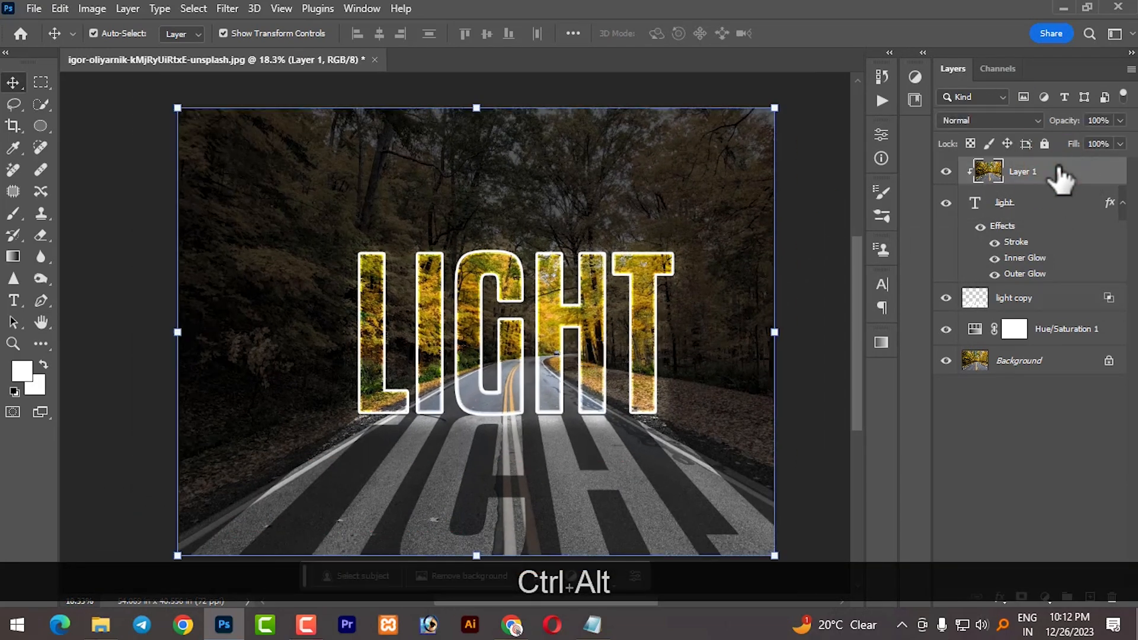
key(ctrl+alt+shift+e)
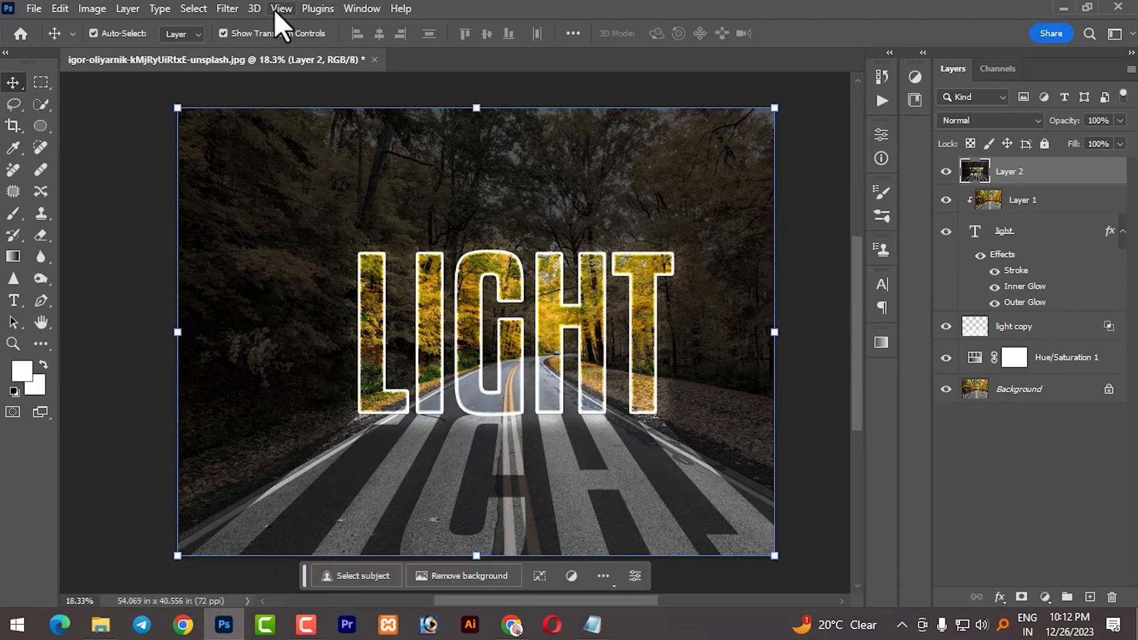
- Apply the Camera Raw Filter to the merged layer using the Seasons: Spring preset SP04
click(232, 9)
click(244, 137)
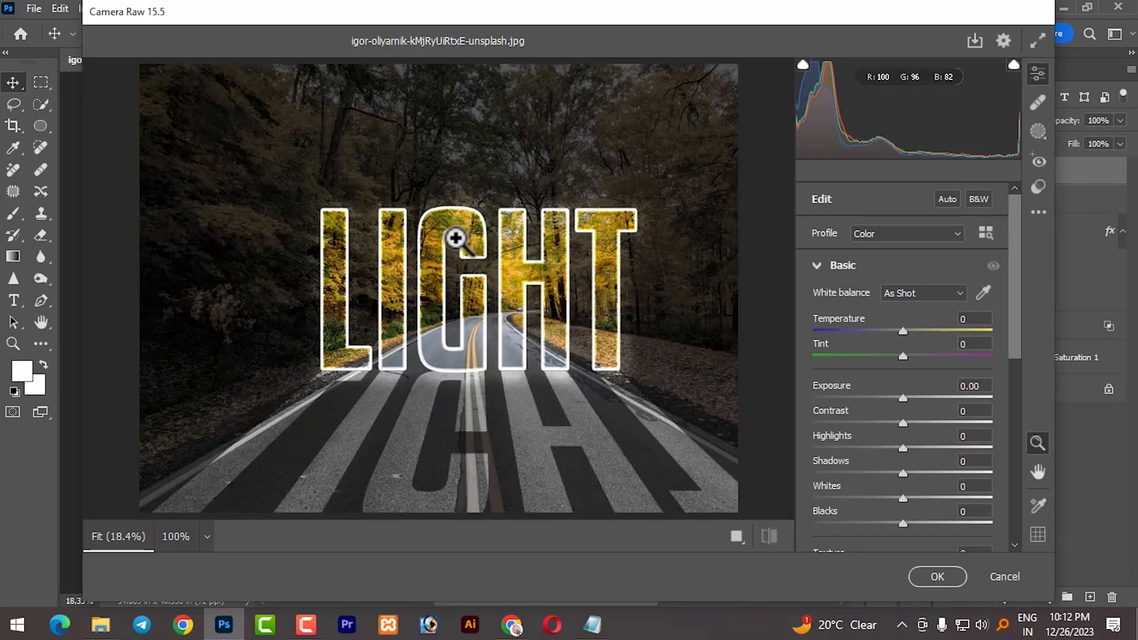
click(1039, 187)
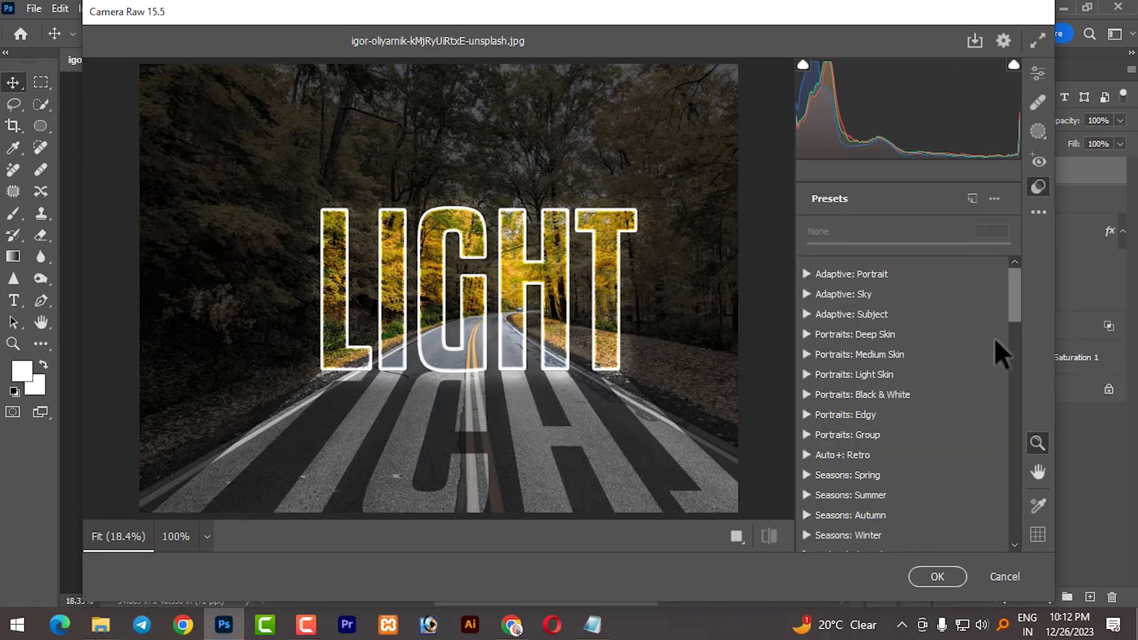
drag(1016, 303, 1019, 328)
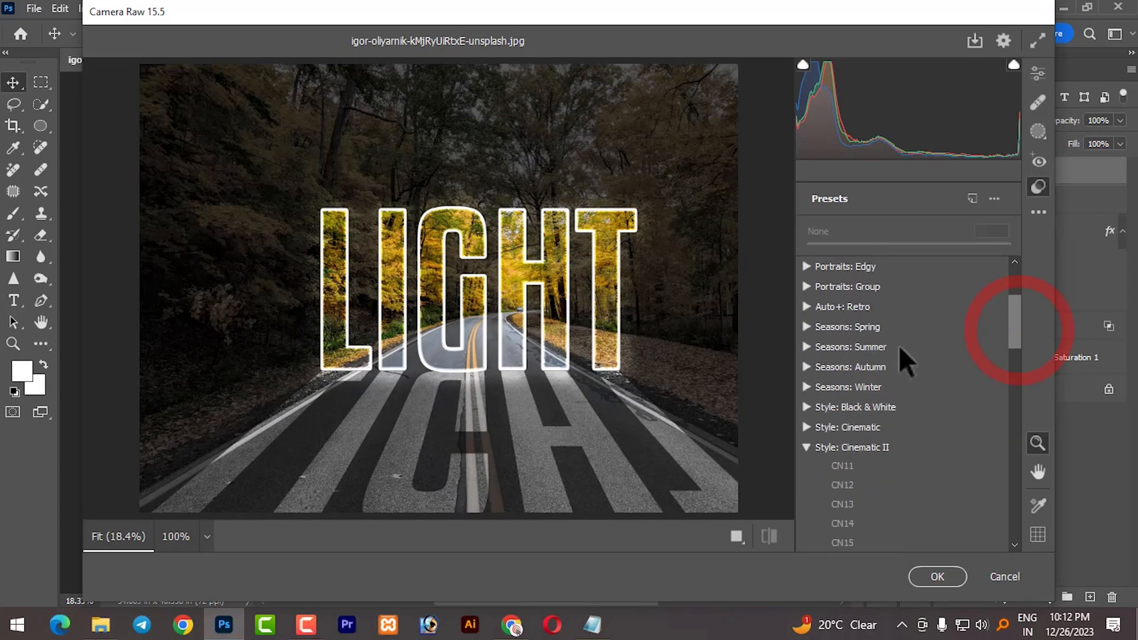
click(806, 326)
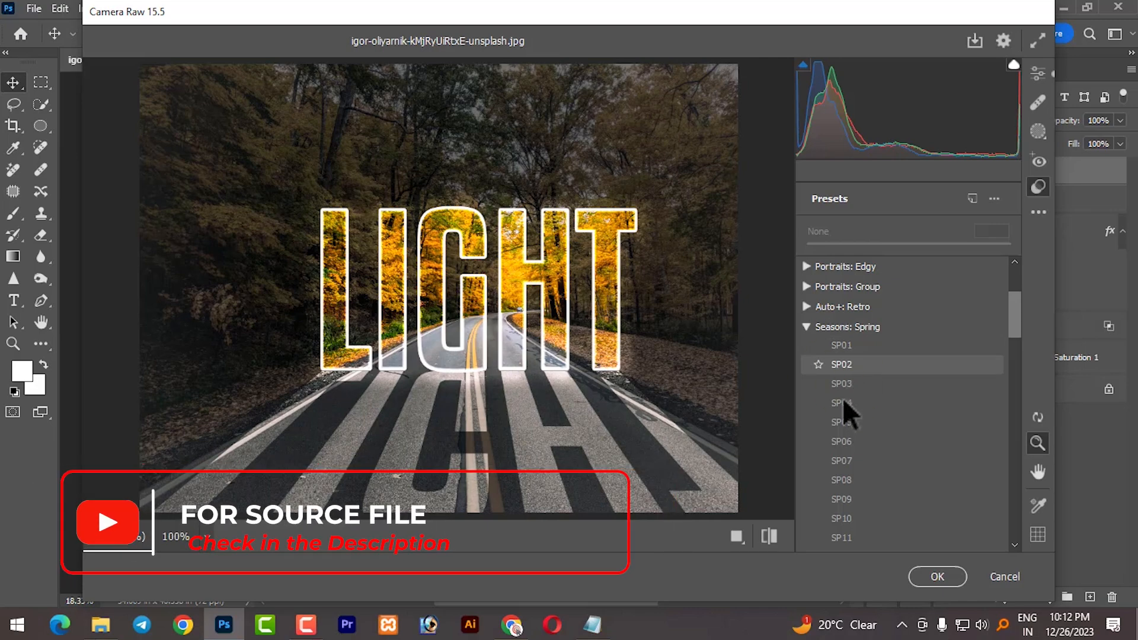
click(841, 396)
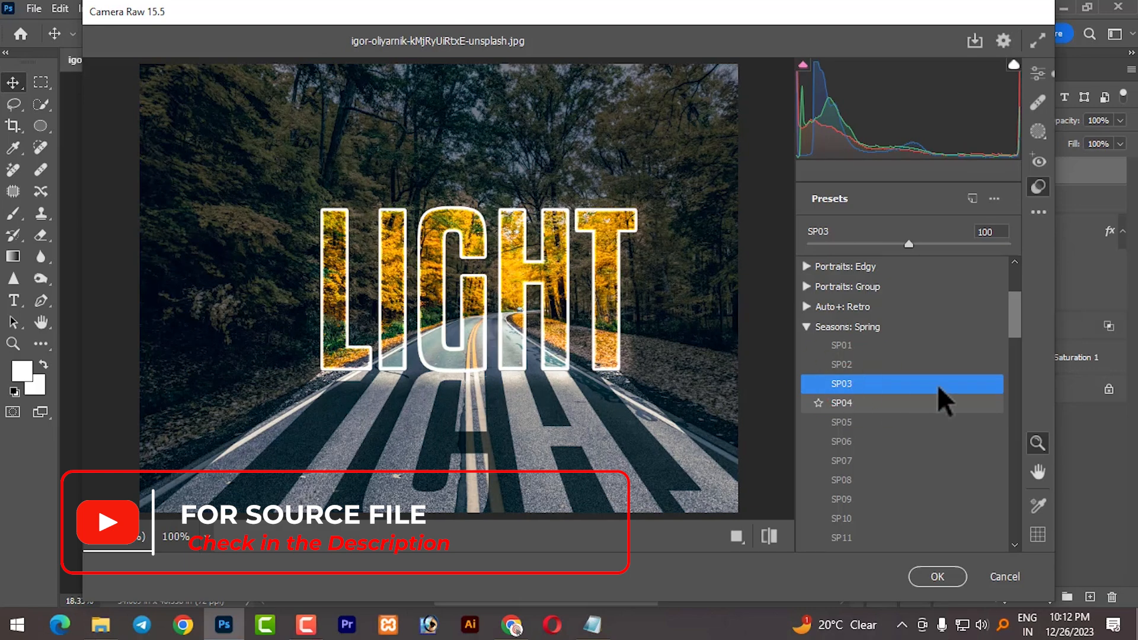
click(849, 403)
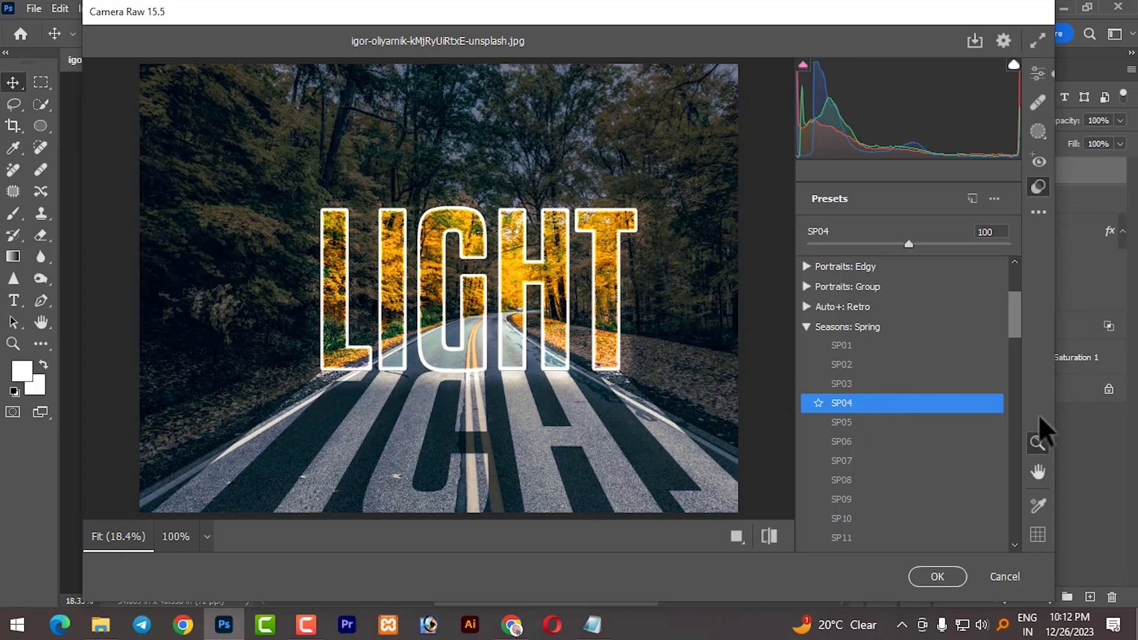
click(932, 578)
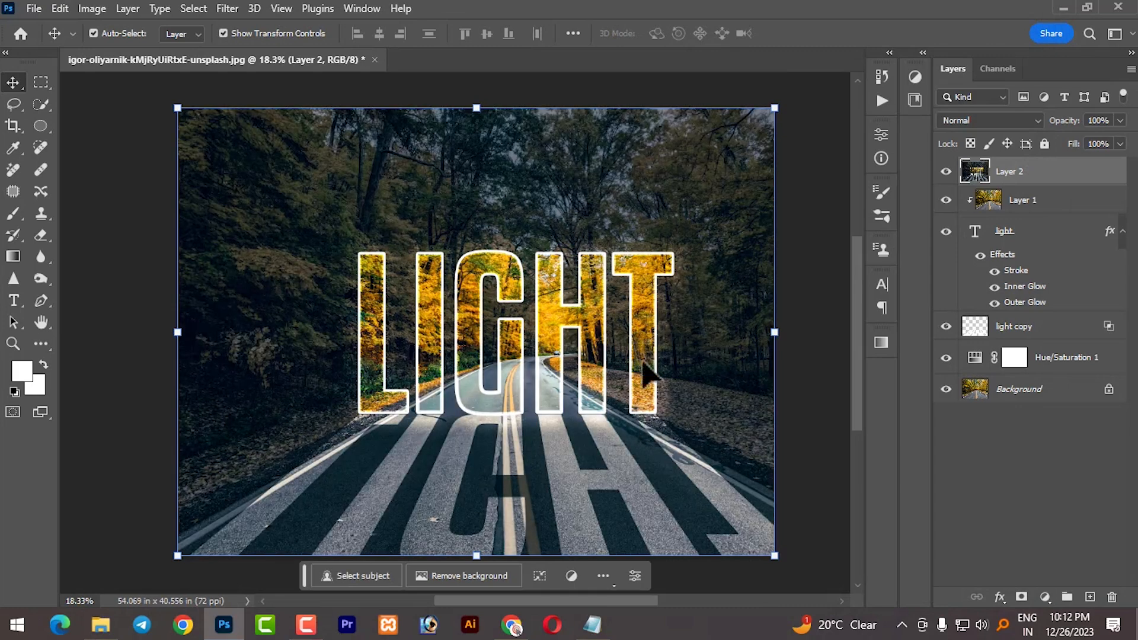
click(804, 349)
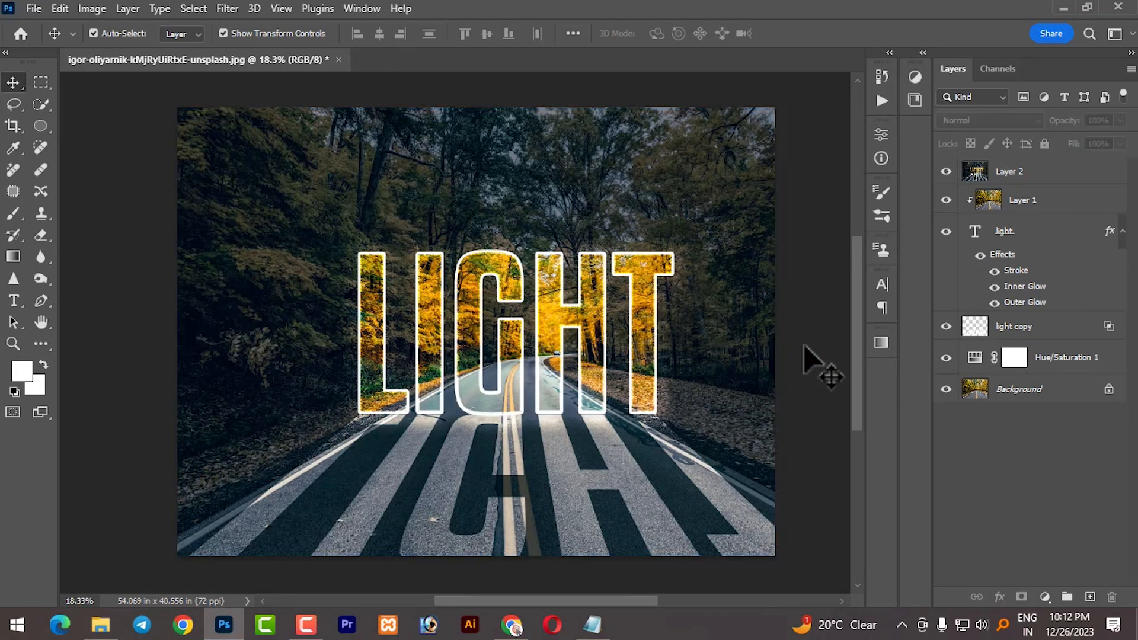